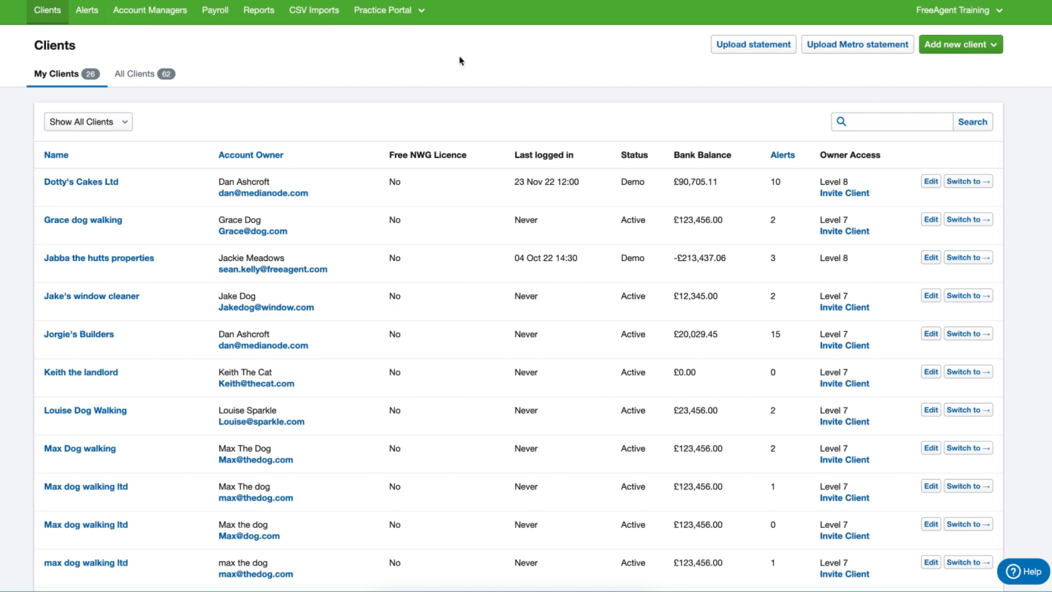
- Start a new client record and look through the available client types
click(948, 46)
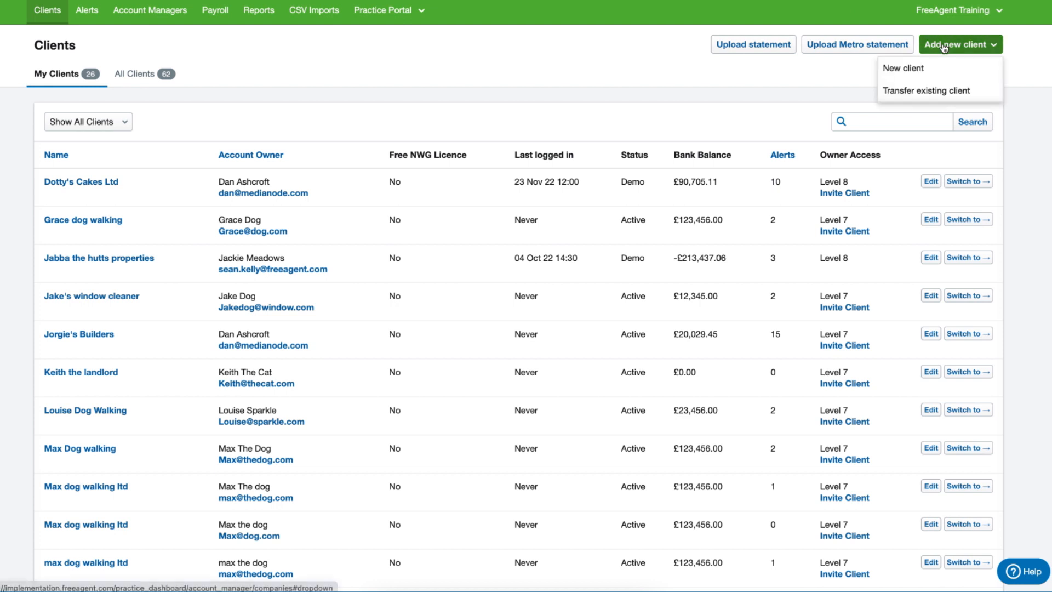
click(925, 70)
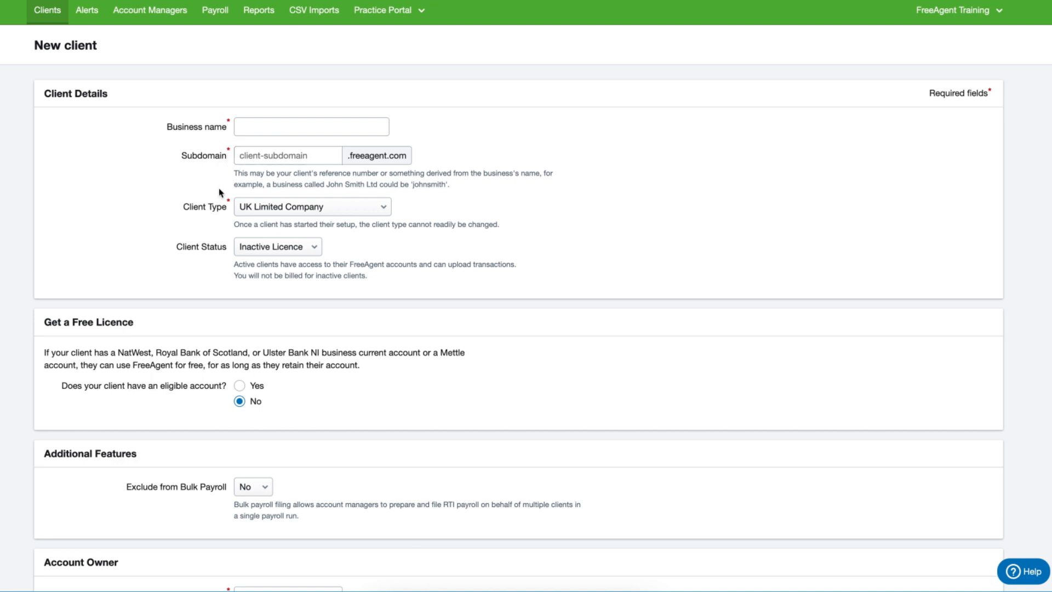
click(240, 209)
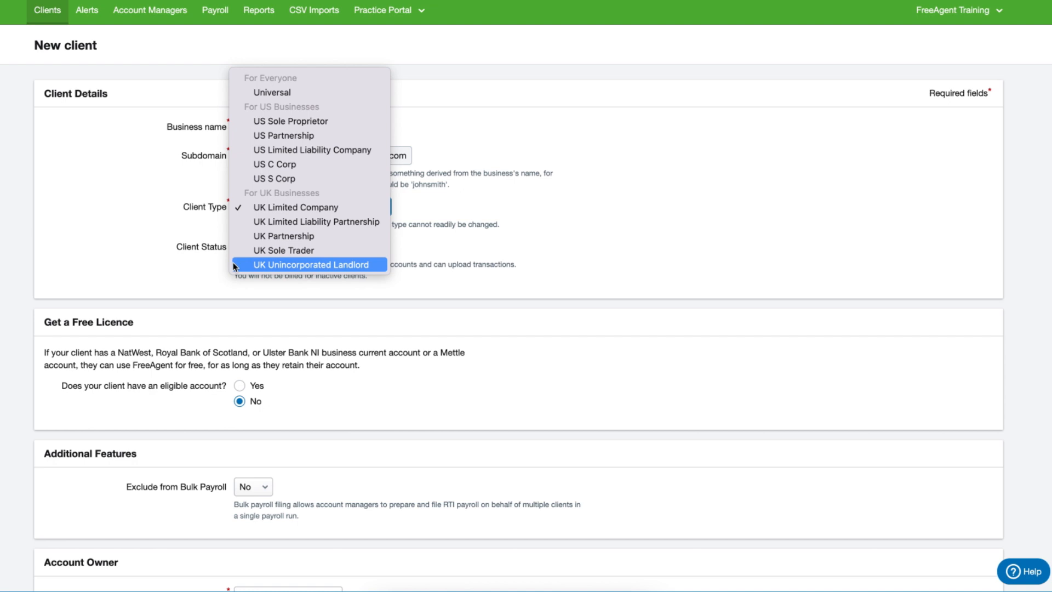
click(209, 273)
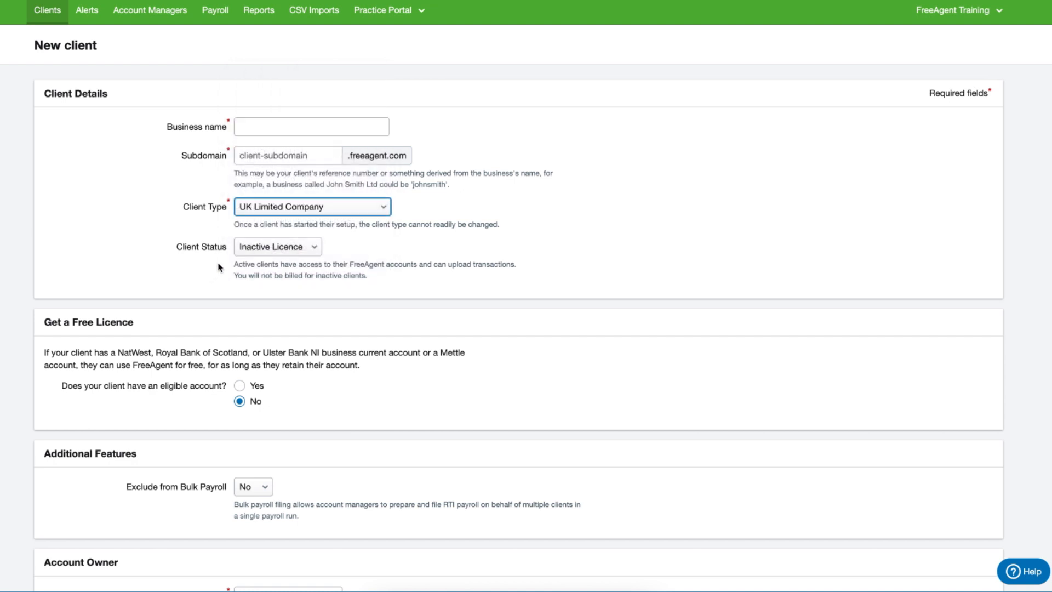
- Set the new client's status to Active Licence
click(243, 250)
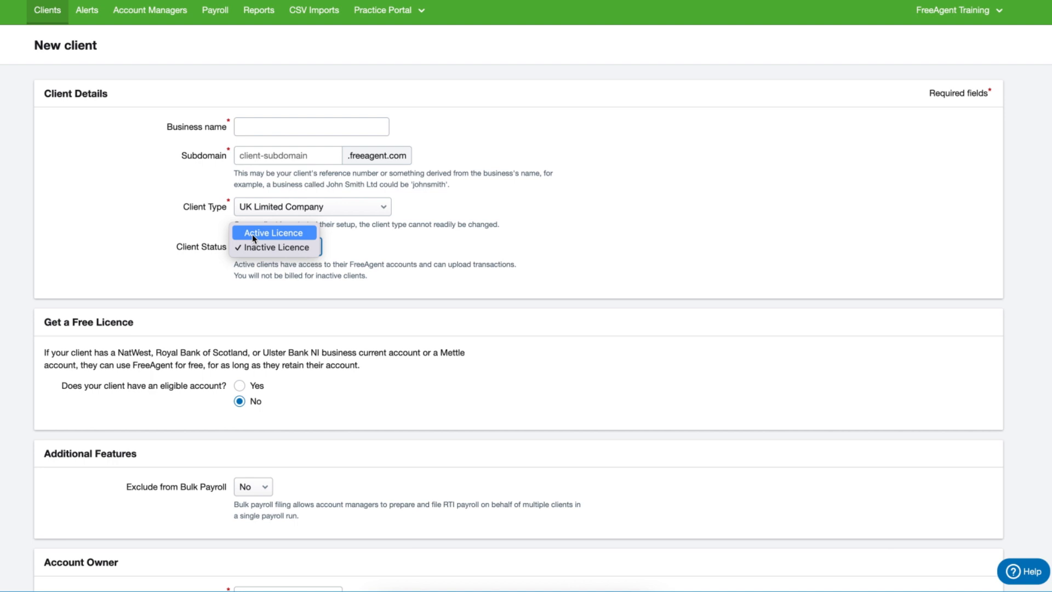
click(252, 234)
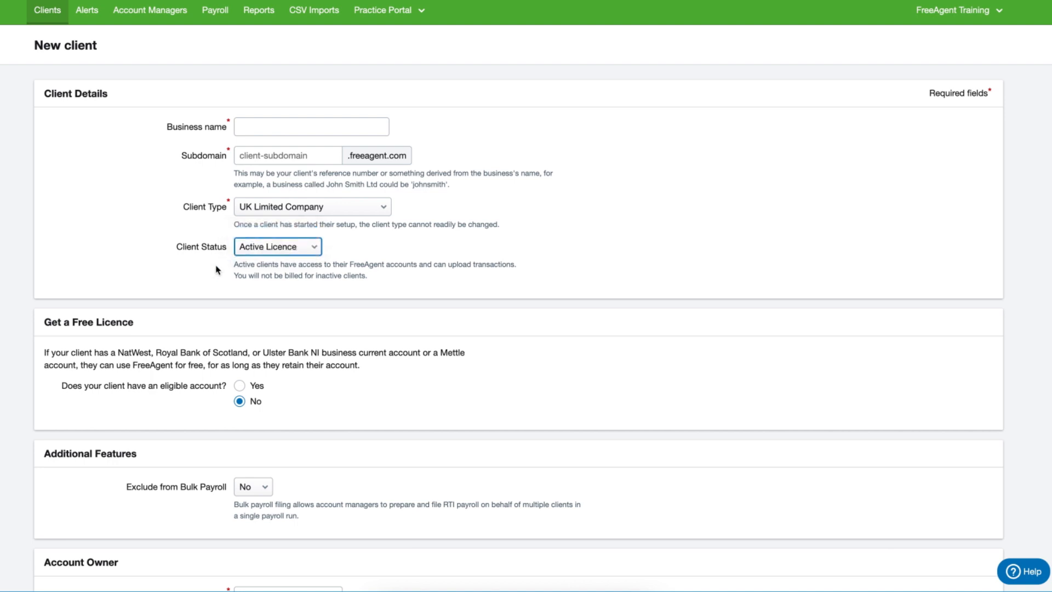
click(238, 251)
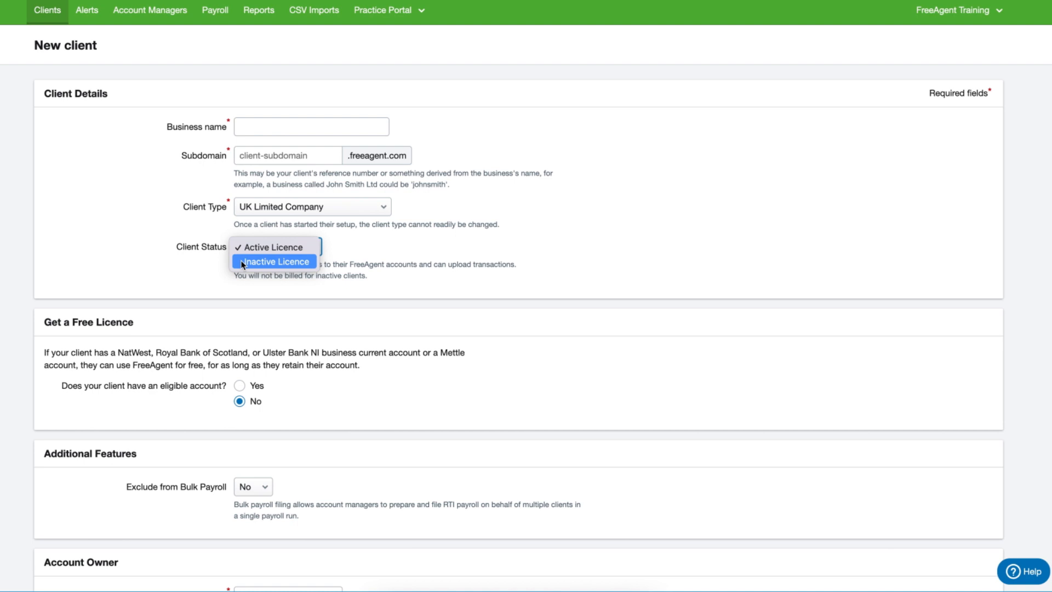
click(192, 275)
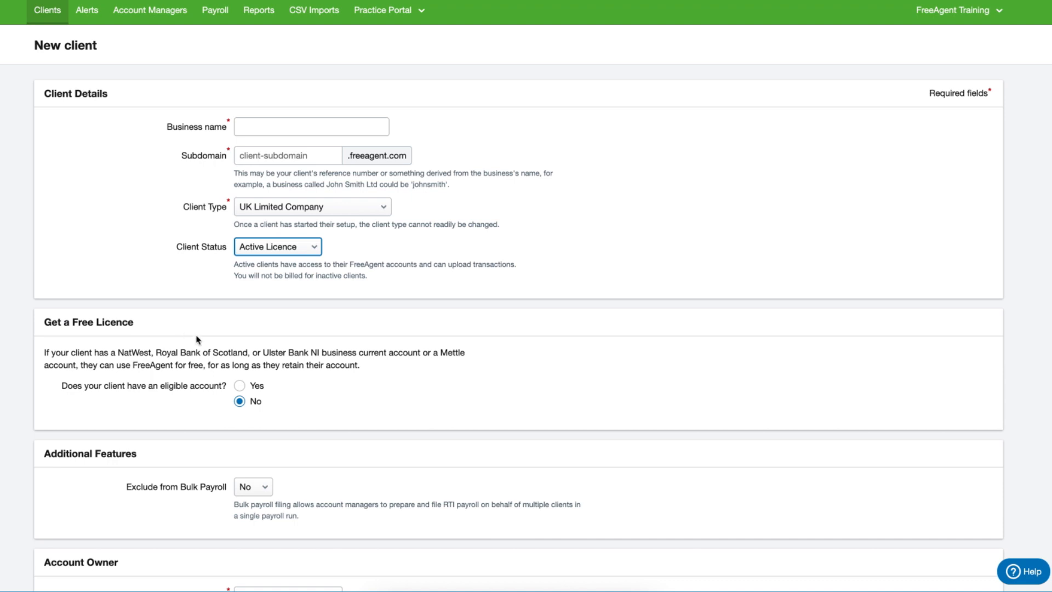
click(240, 386)
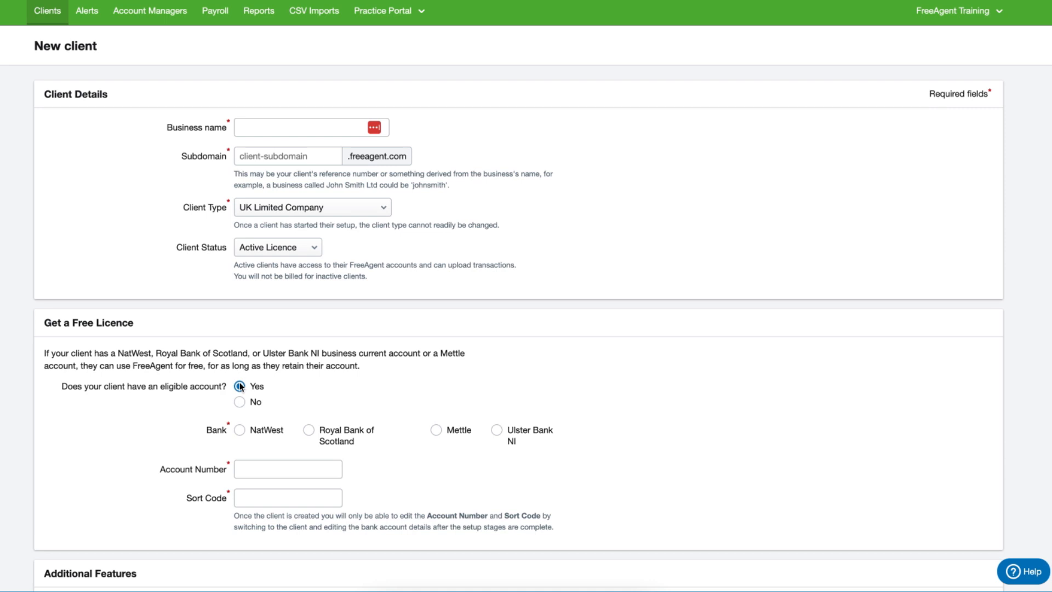
scroll(208, 310, down, 3)
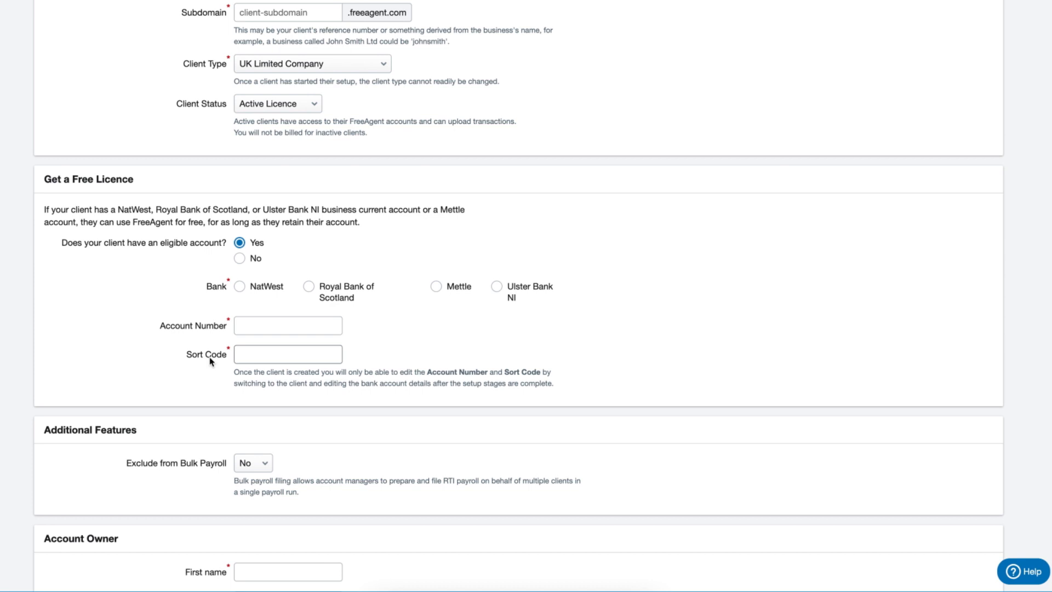
click(239, 259)
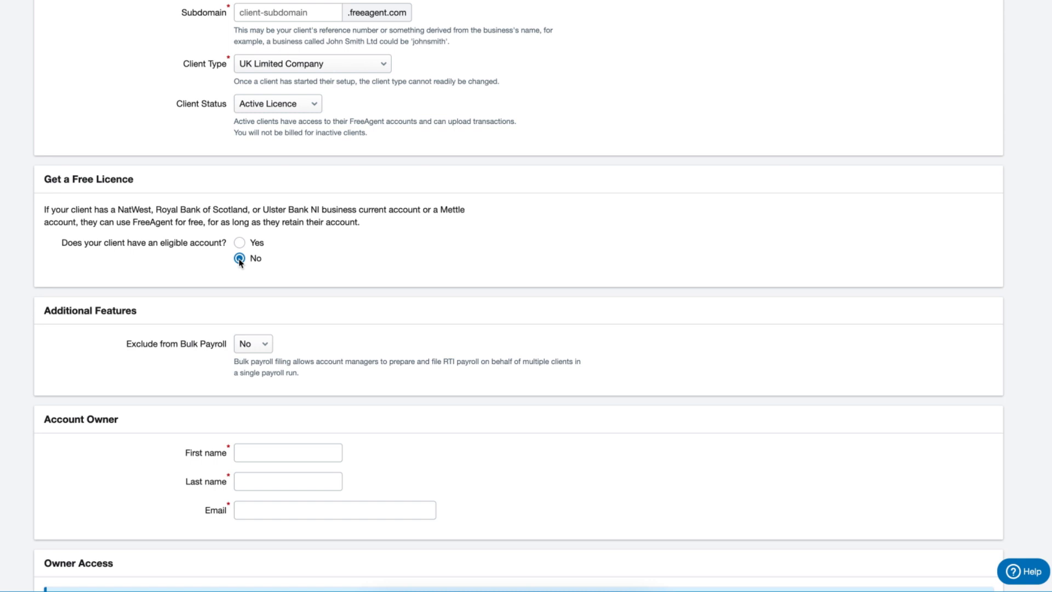
- Set the account owner's permissions to level 8, Full Access
scroll(239, 262, down, 3)
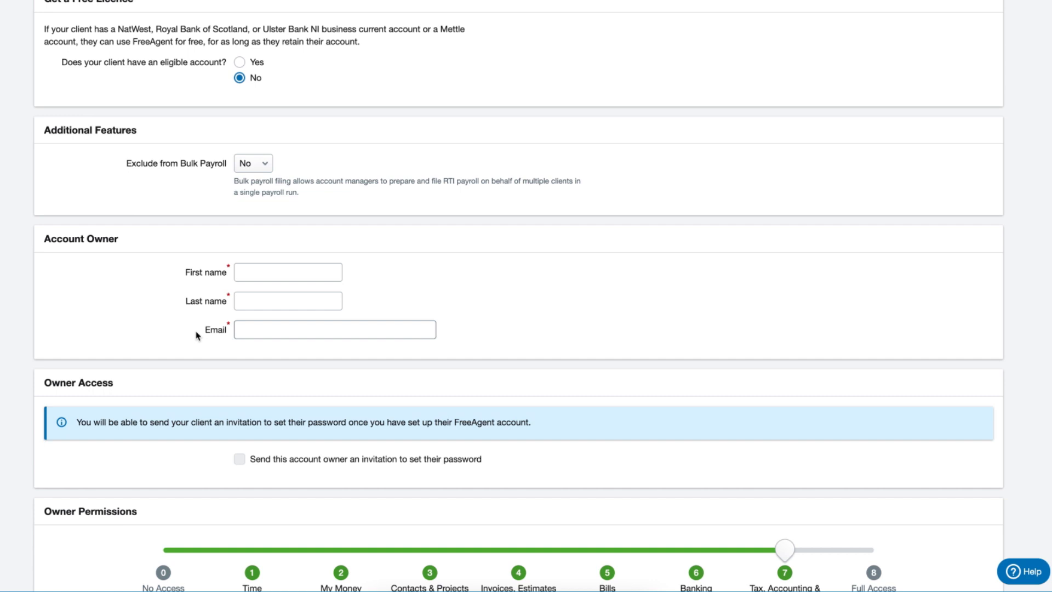
scroll(197, 335, down, 5)
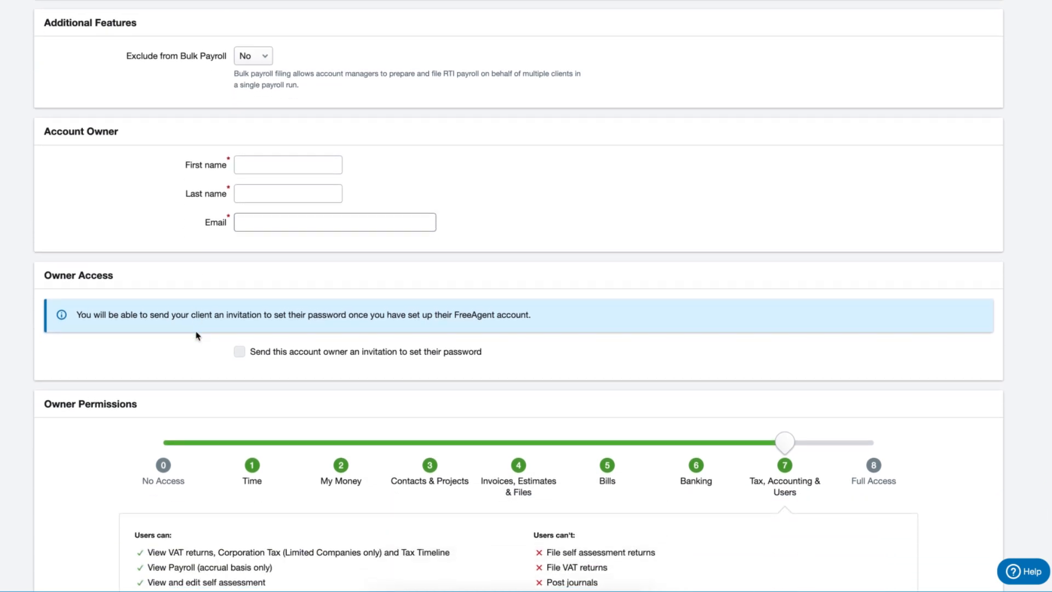
scroll(197, 336, down, 2)
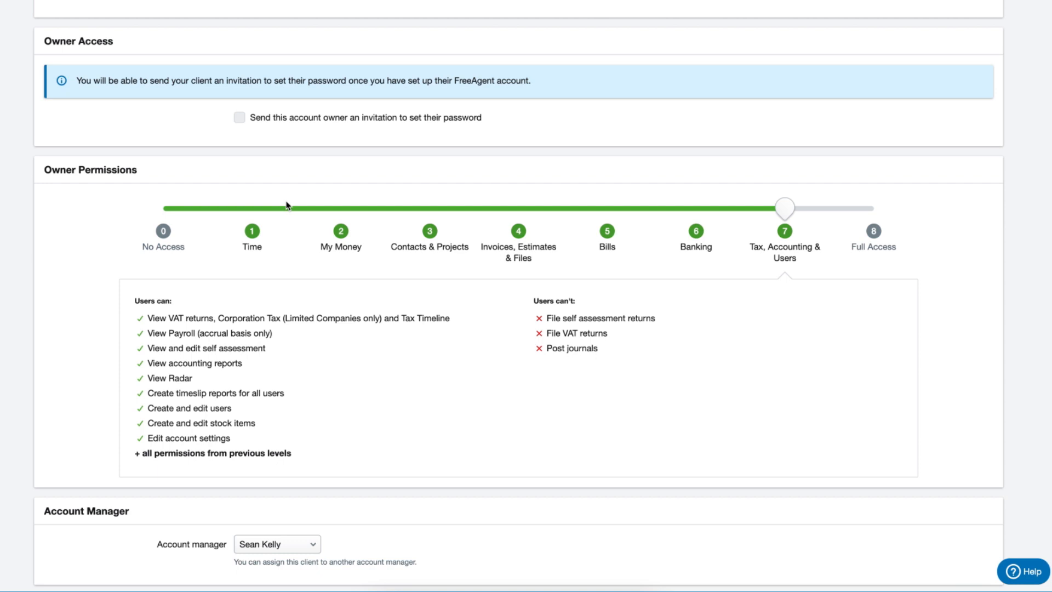
click(171, 211)
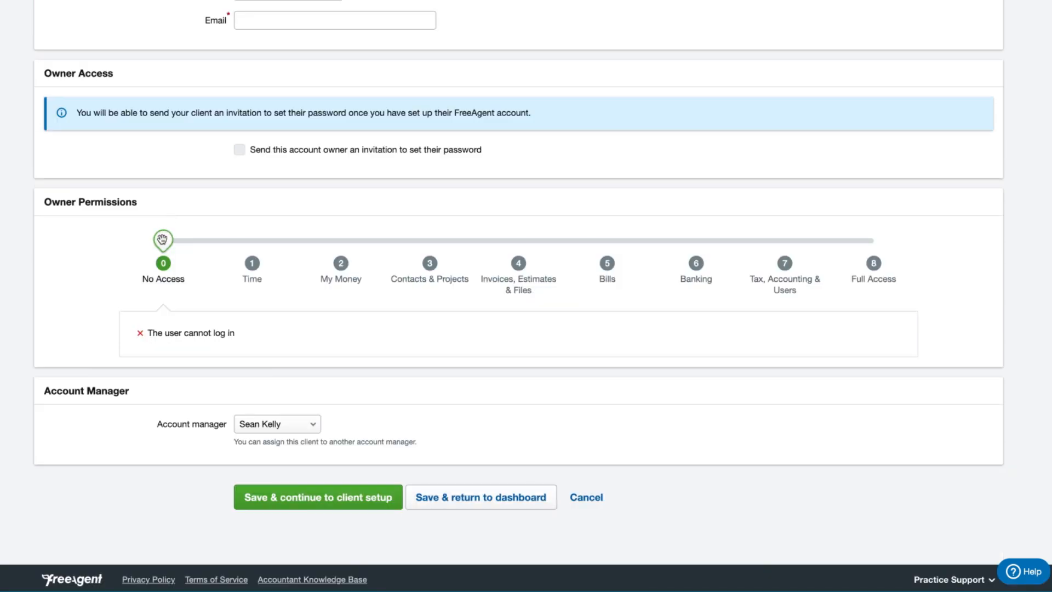
drag(162, 239, 916, 197)
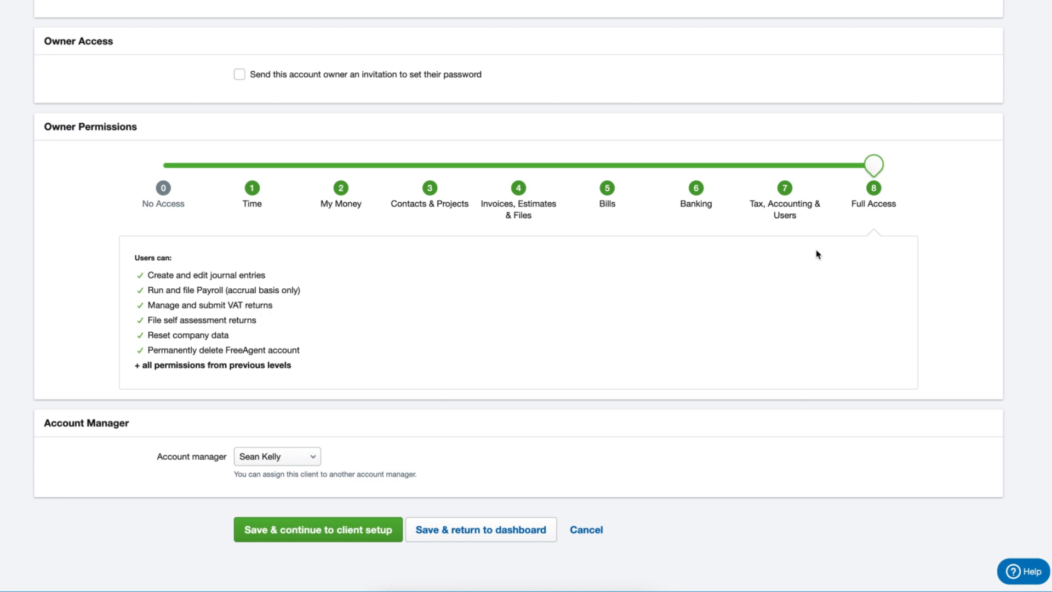
scroll(817, 254, down, 1)
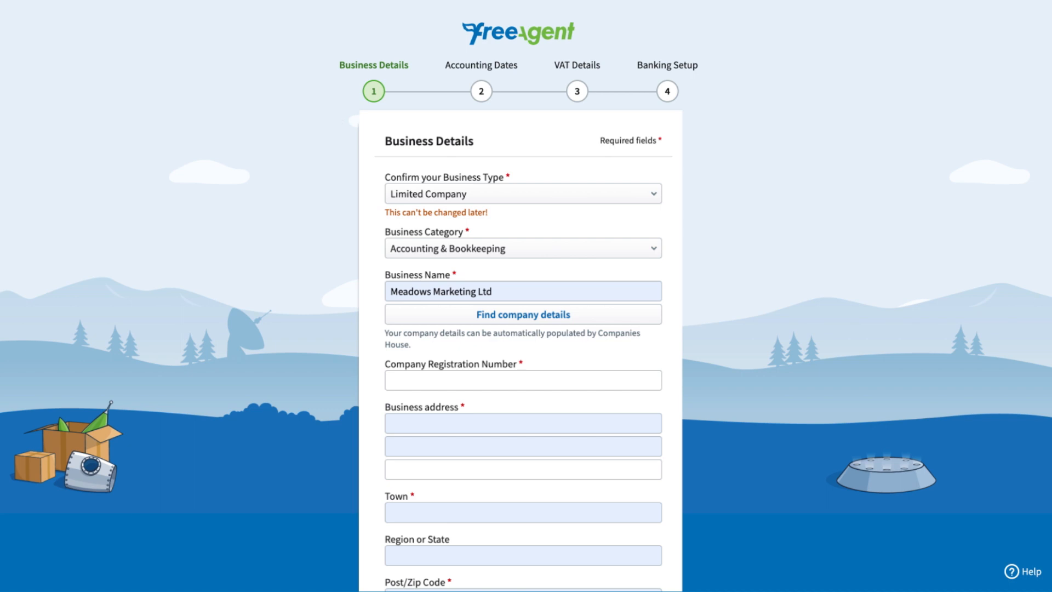
- Set the business category to Energy
click(436, 248)
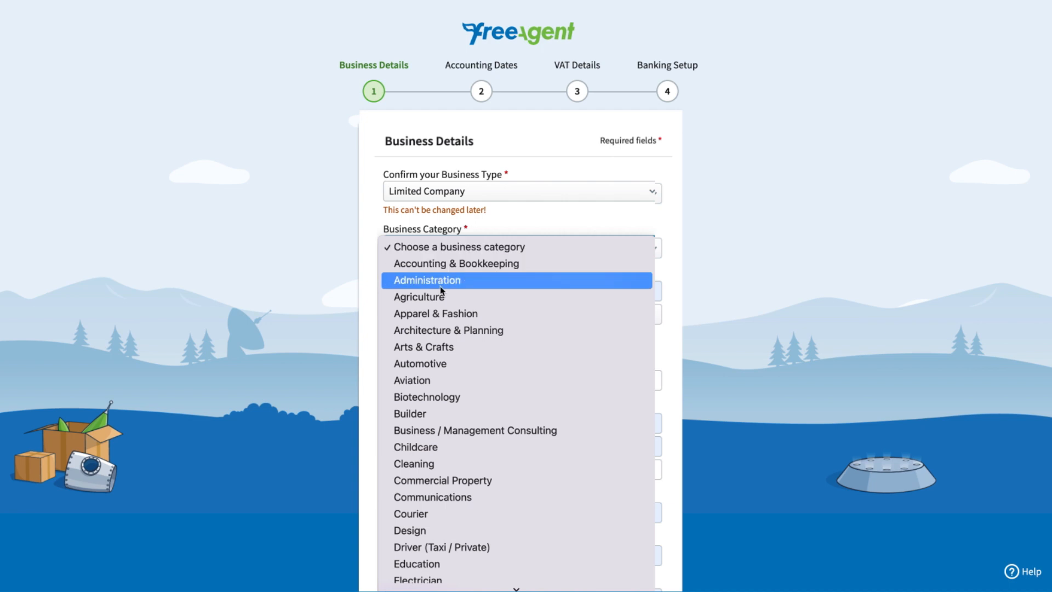
scroll(440, 286, down, 5)
scroll(440, 286, down, 3)
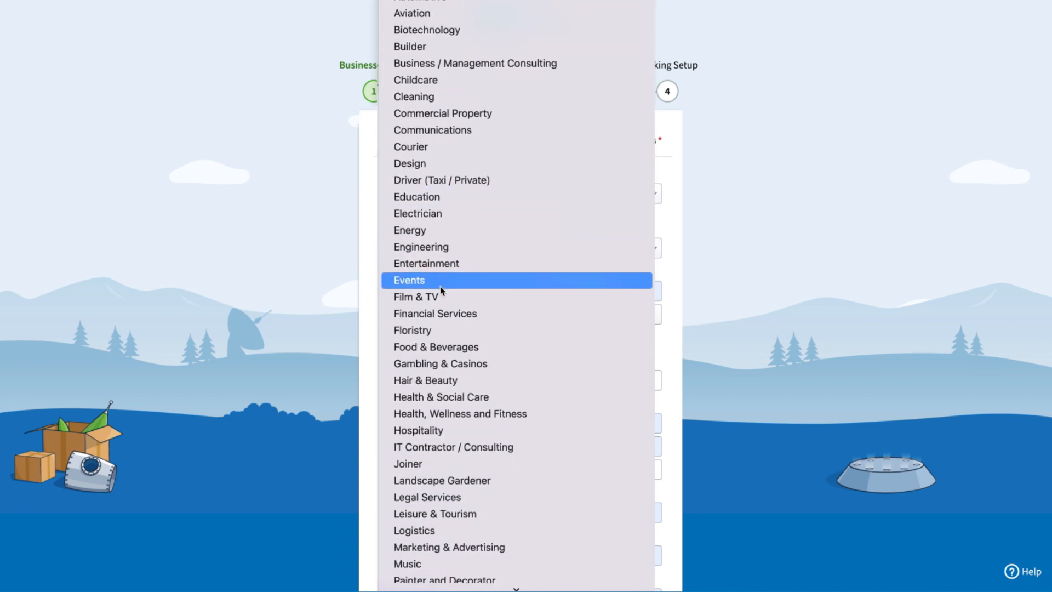
click(447, 230)
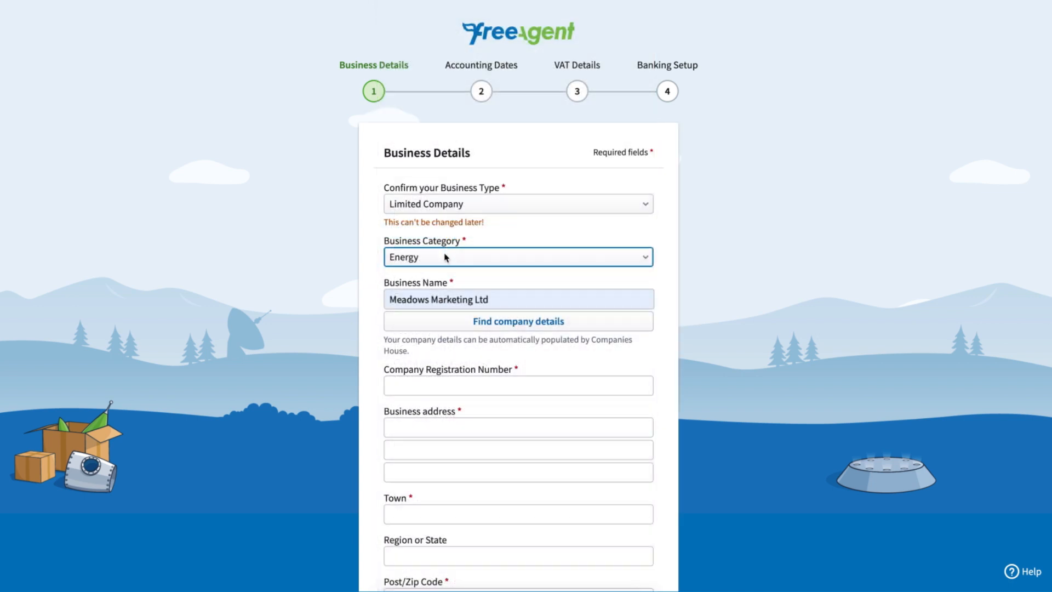
- Complete the business details with category Accounting & Bookkeeping, the company registration number and the business address, and save them
scroll(447, 257, down, 1)
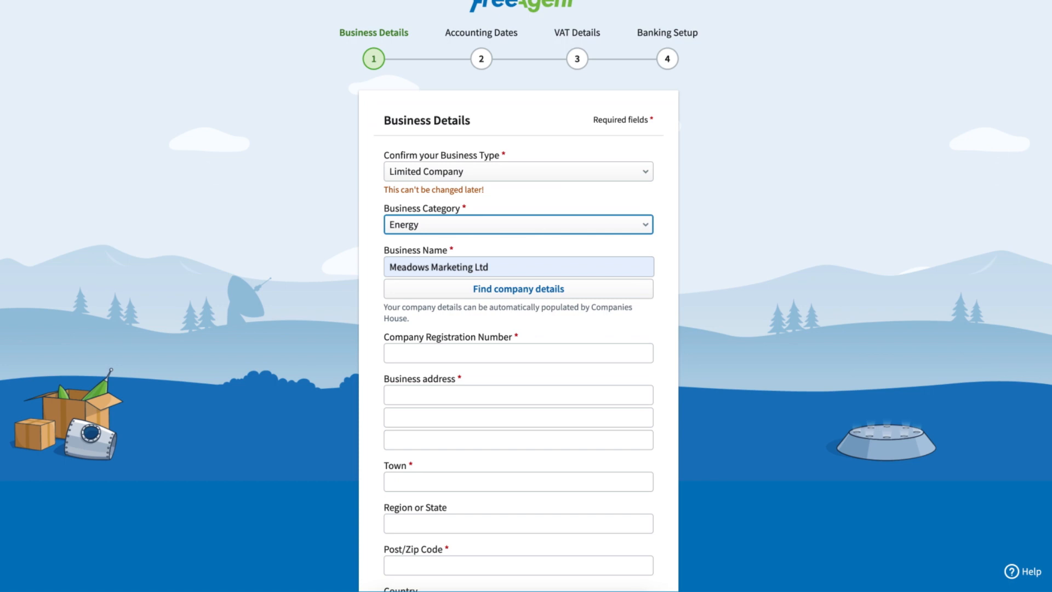
click(475, 295)
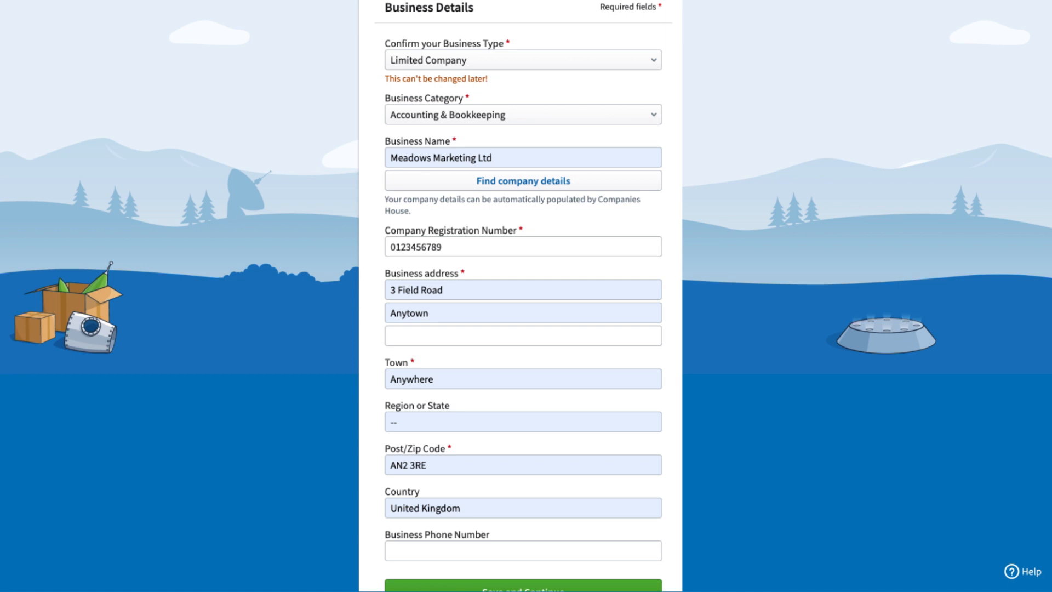
scroll(523, 296, down, 2)
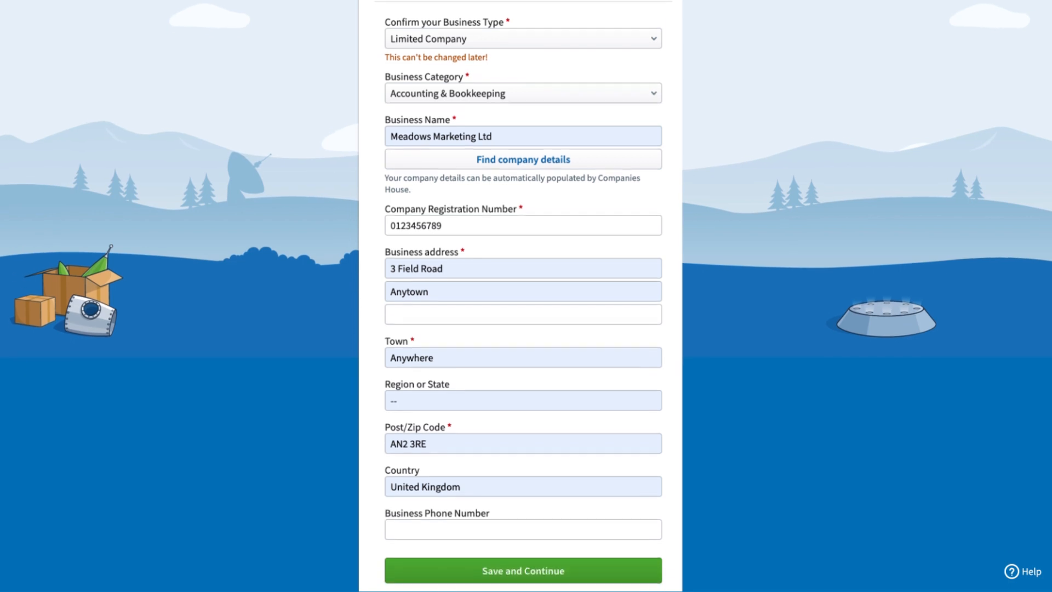
click(523, 551)
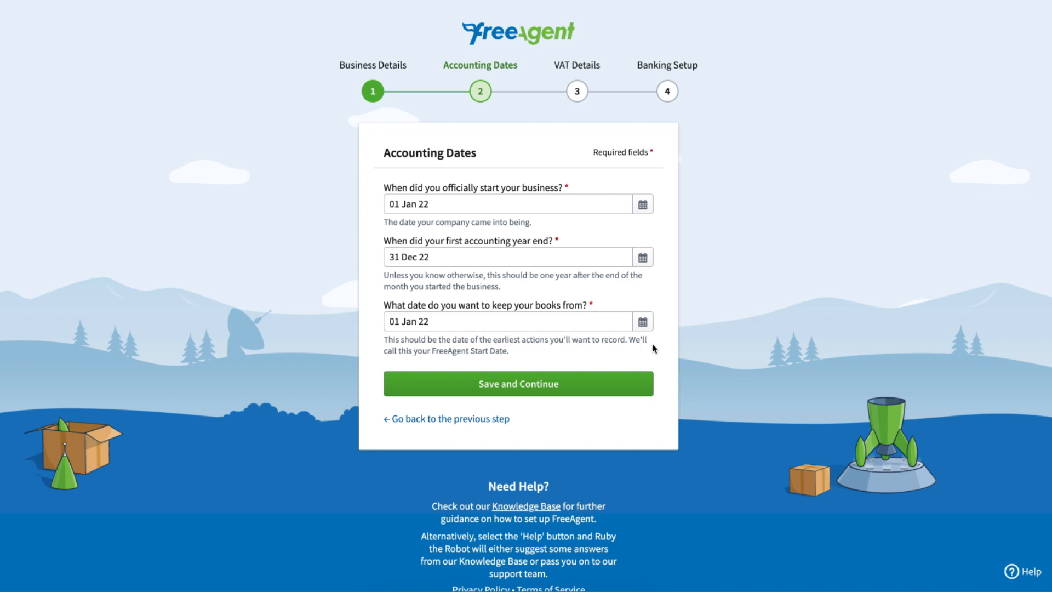
- Save the accounting dates with start 01 Jan 22 and first year end 31 Dec 22, and set the VAT status to Registered
click(541, 384)
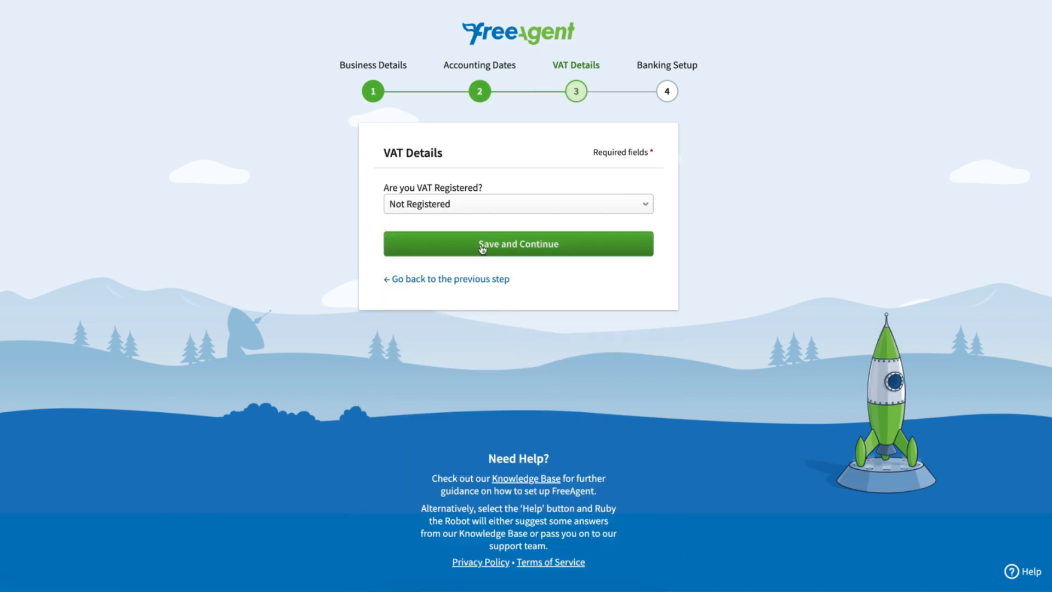
click(487, 202)
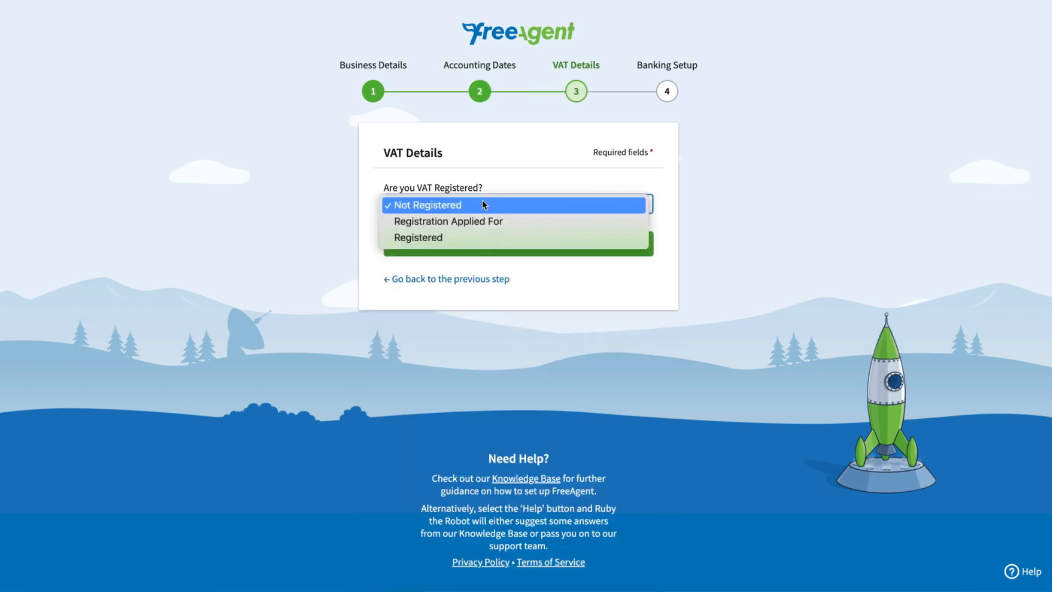
click(465, 238)
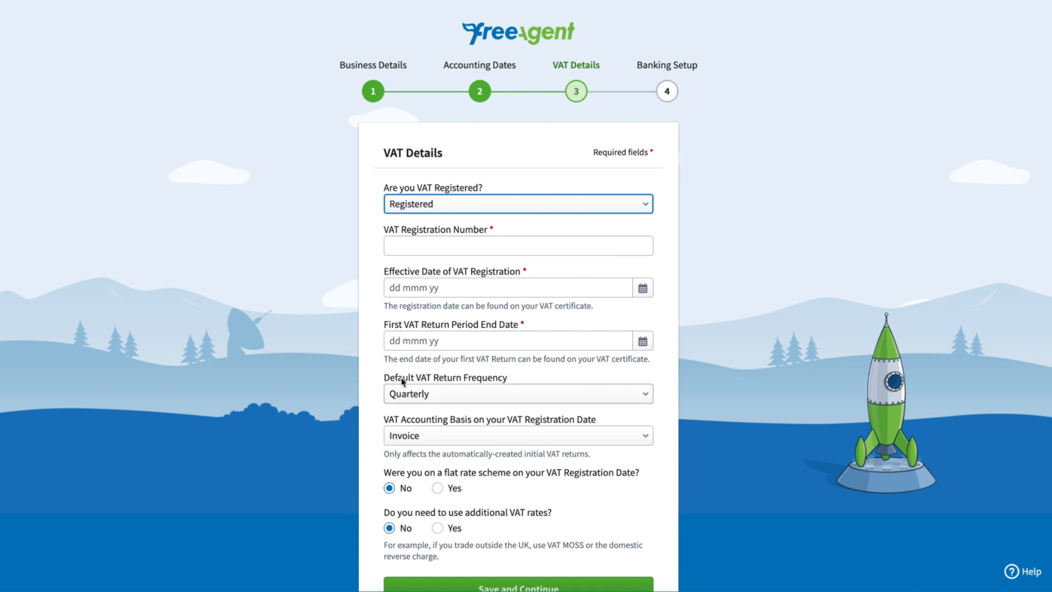
- Enter the VAT registration number, effective date 01 Dec 22, first period end 31 Jan 23 and the Accountancy or Bookkeeping flat rate scheme, and save
click(436, 487)
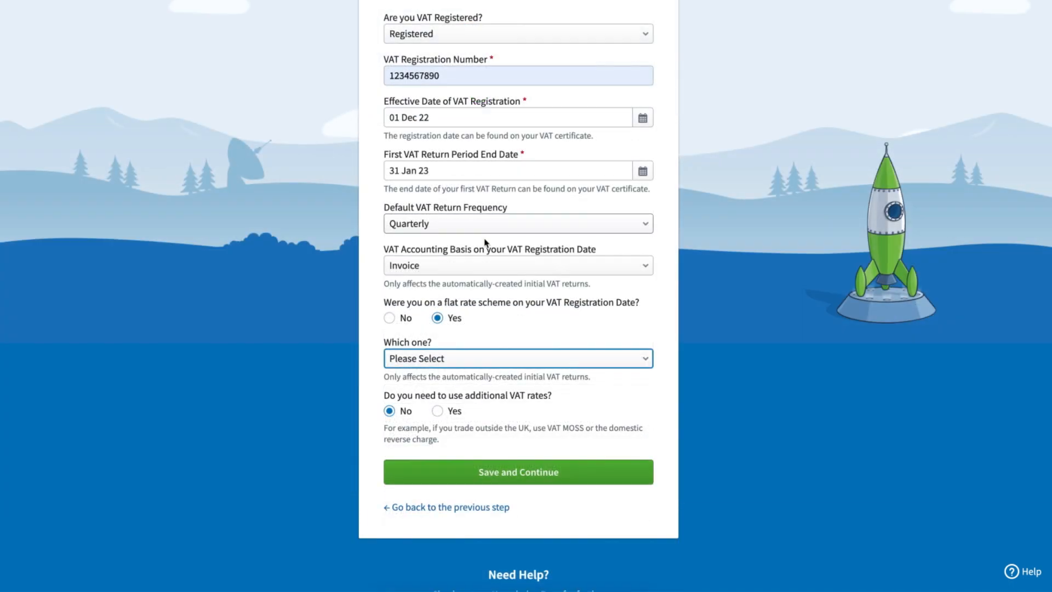
click(464, 360)
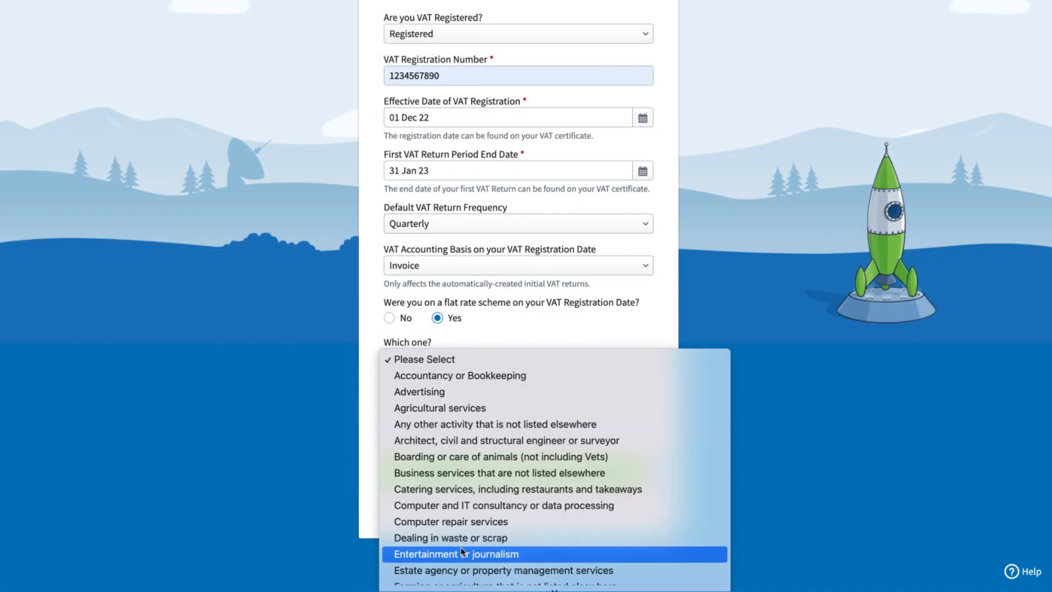
click(439, 375)
click(510, 321)
scroll(508, 329, down, 1)
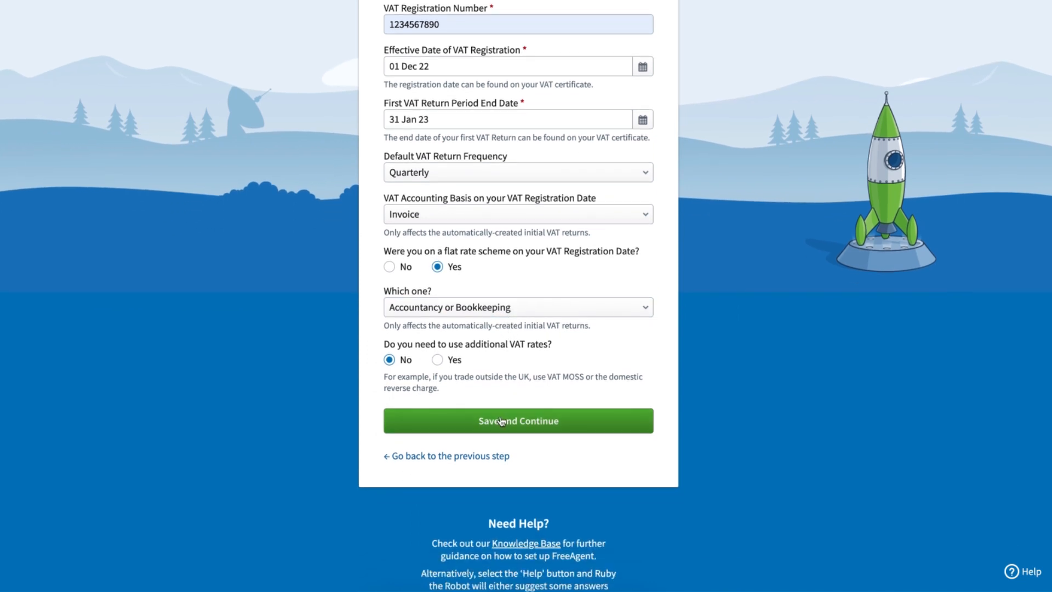
click(500, 420)
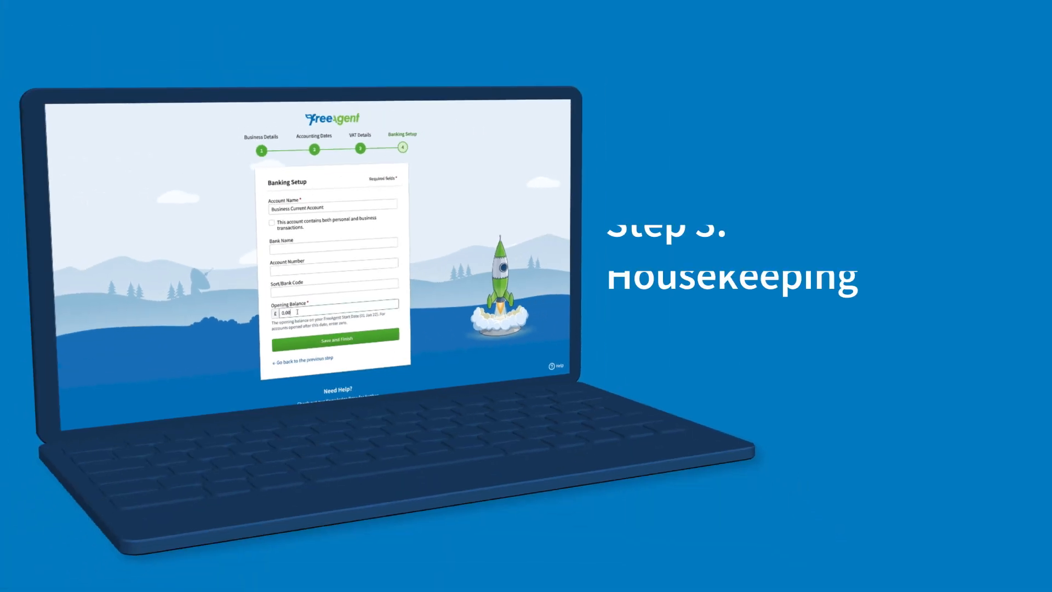
- Set the Business Current Account's opening balance to £12,345 and finish the client setup
double_click(421, 407)
text(1)
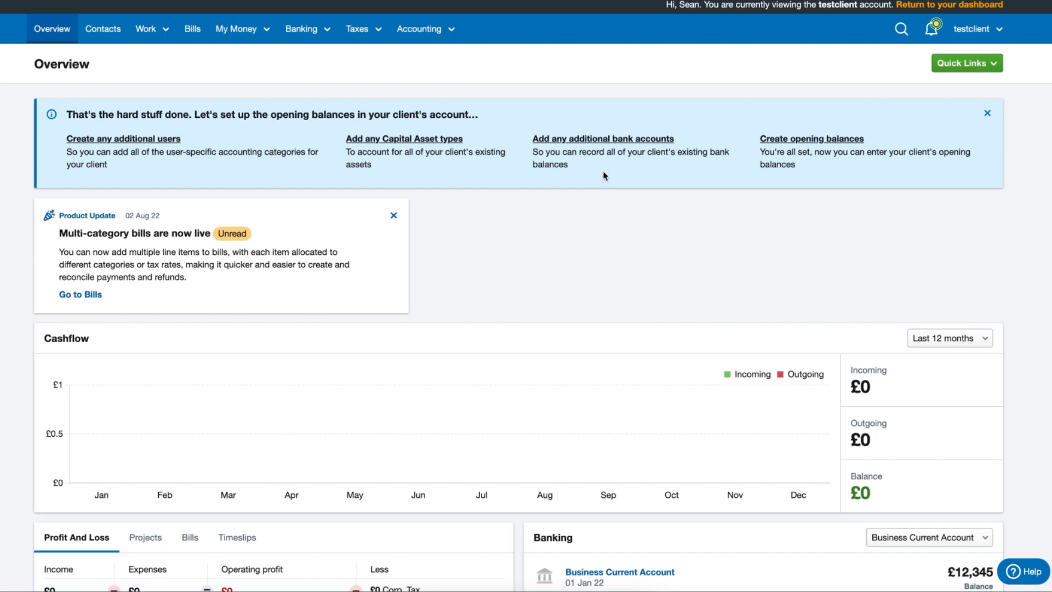
- Open the list of users in the client account's settings
click(967, 28)
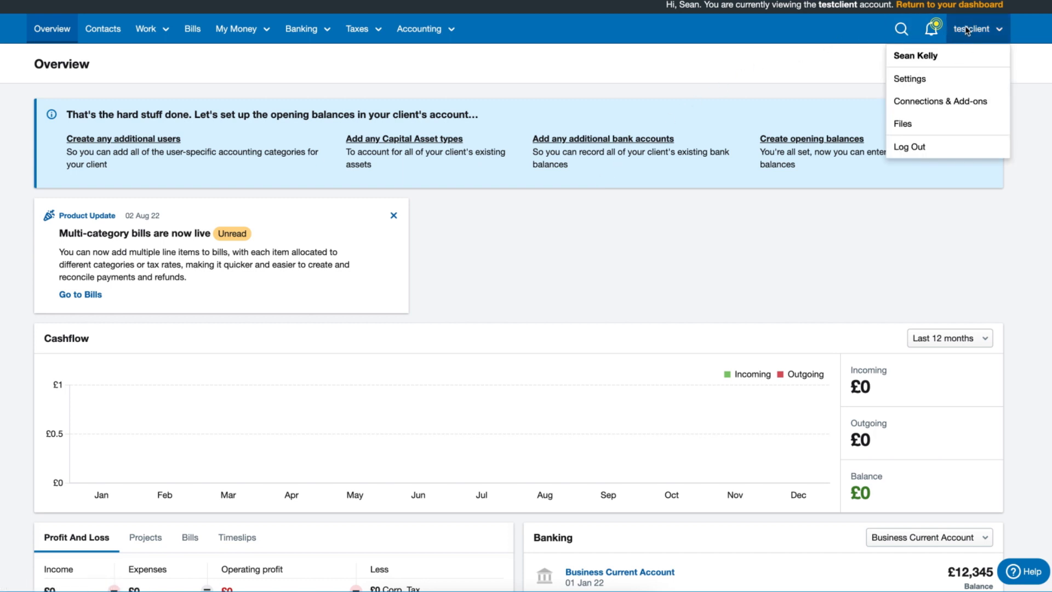
click(912, 79)
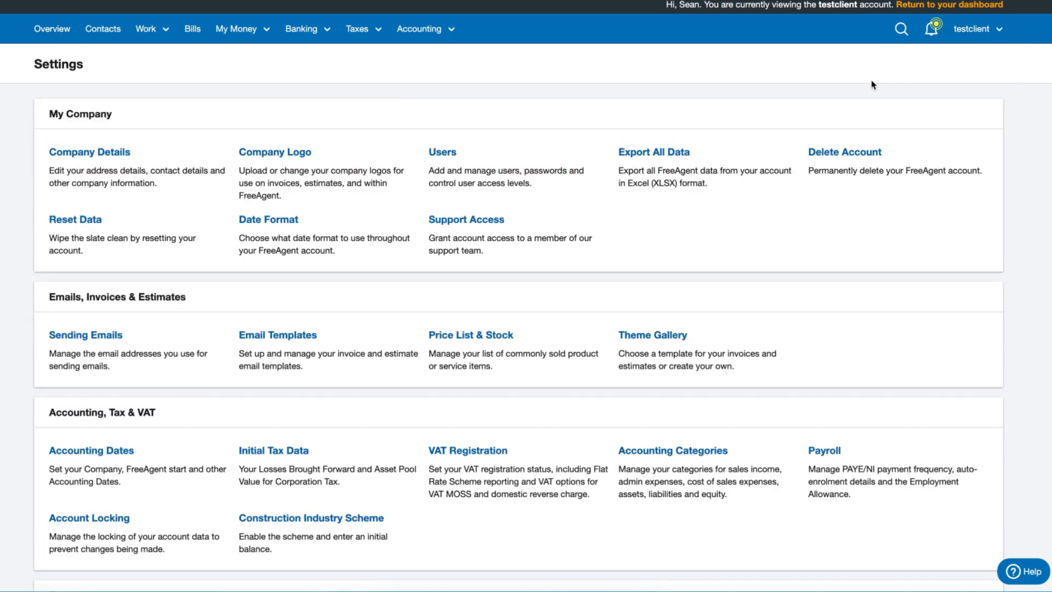
click(449, 155)
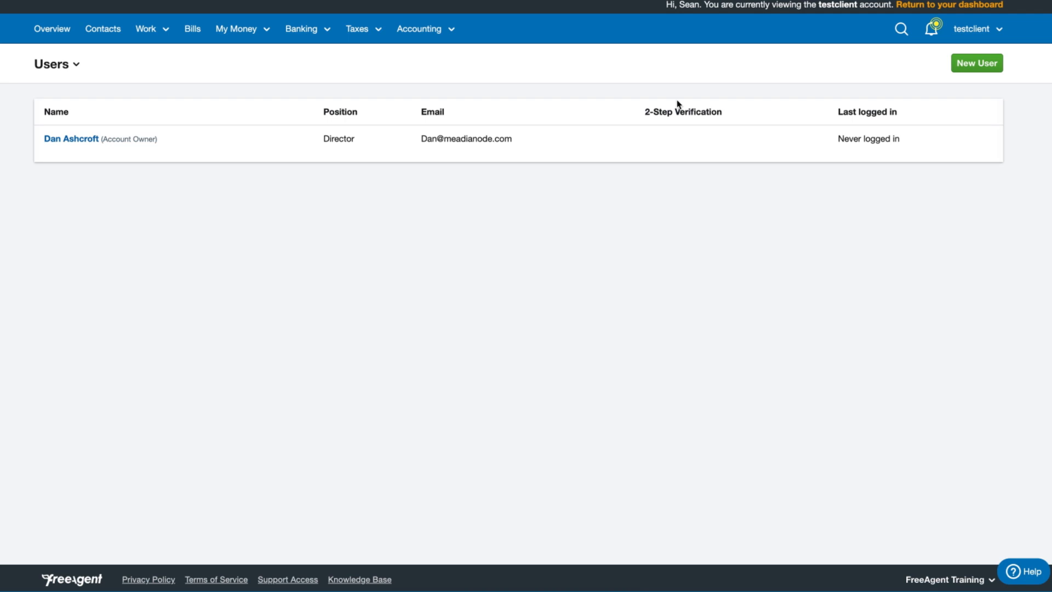
- Open a new user form and examine the available staff and advisor roles, opening mileage, access and permission settings
click(982, 62)
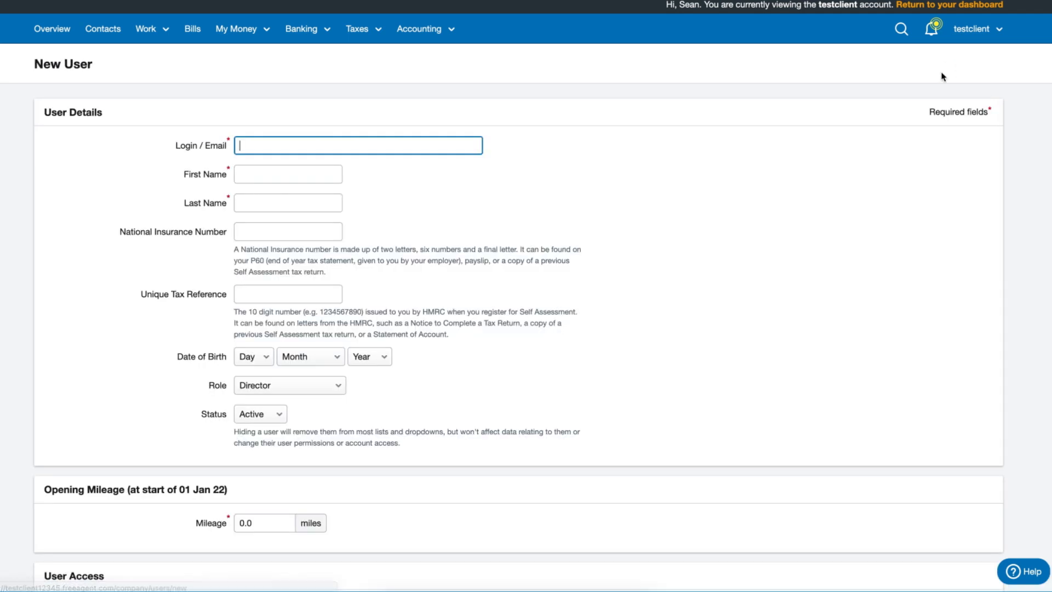
scroll(764, 114, down, 3)
scroll(763, 114, down, 1)
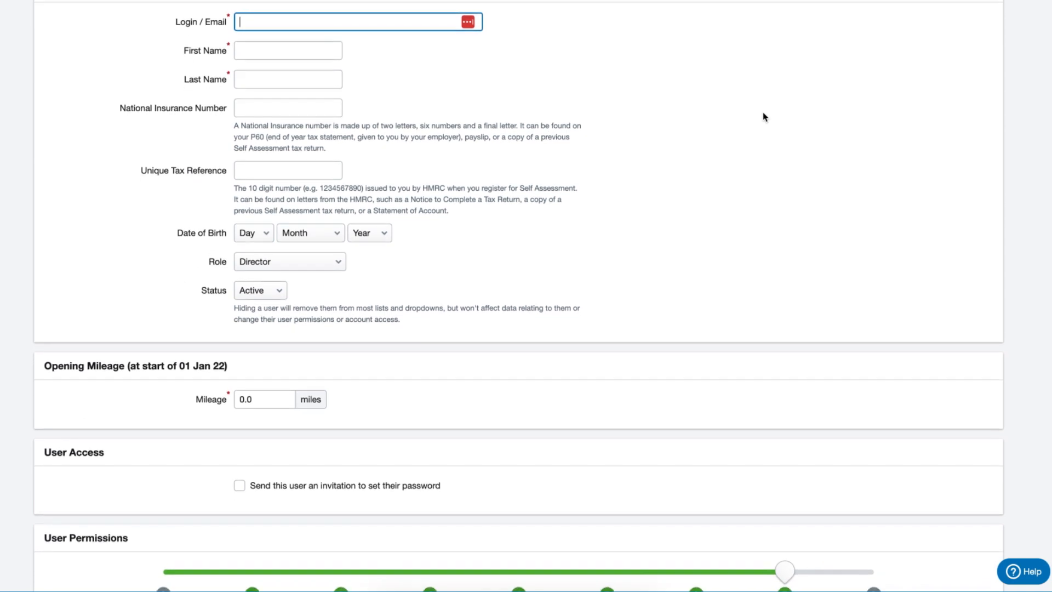
click(292, 260)
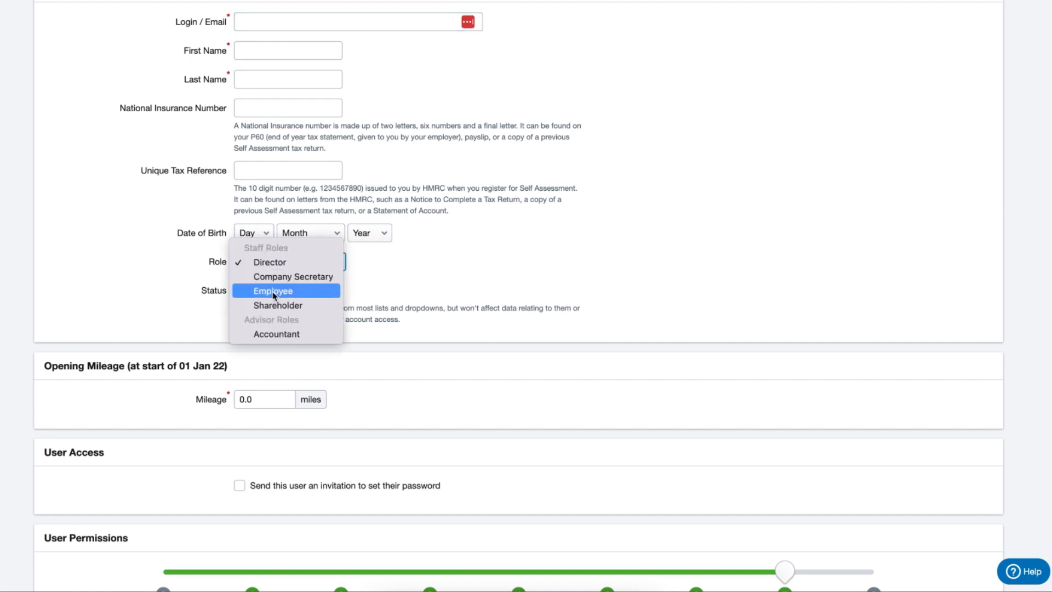
click(412, 283)
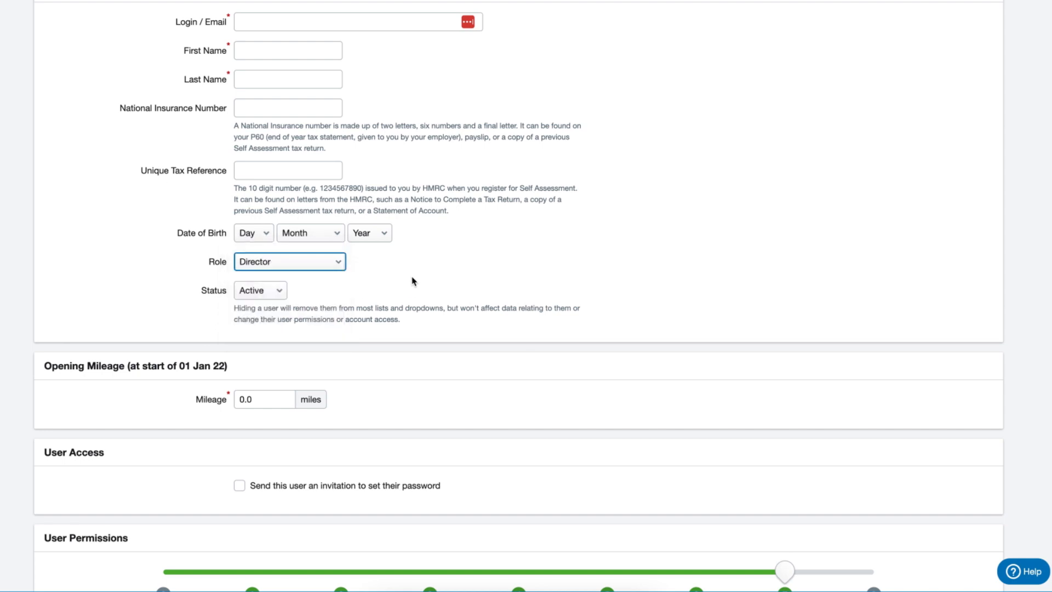
scroll(412, 281, down, 1)
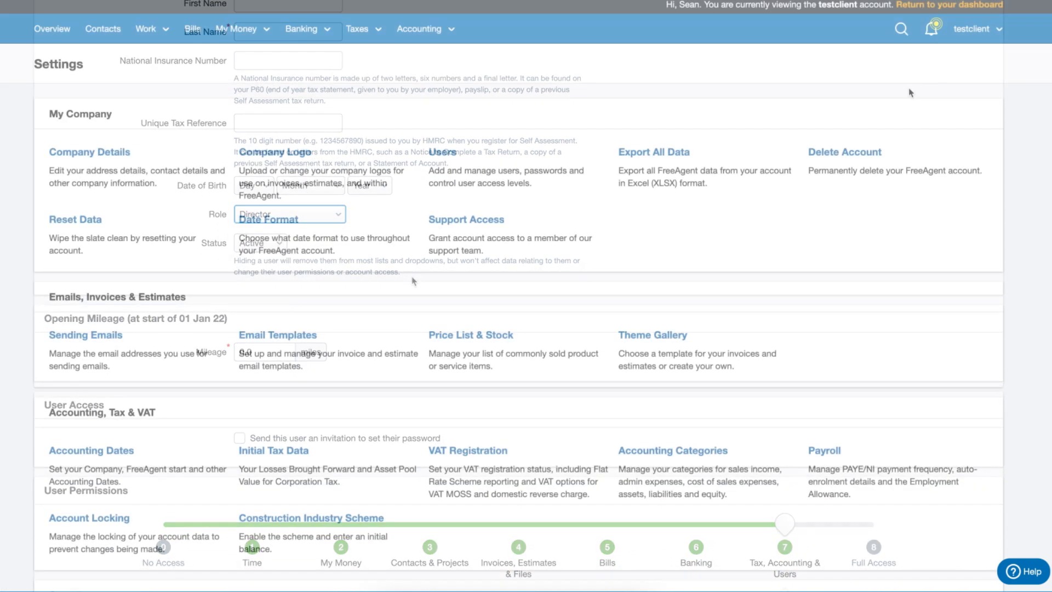
- Go to the accounting categories' Admin Expenses list and open the form for a new Admin Expenses category
click(627, 451)
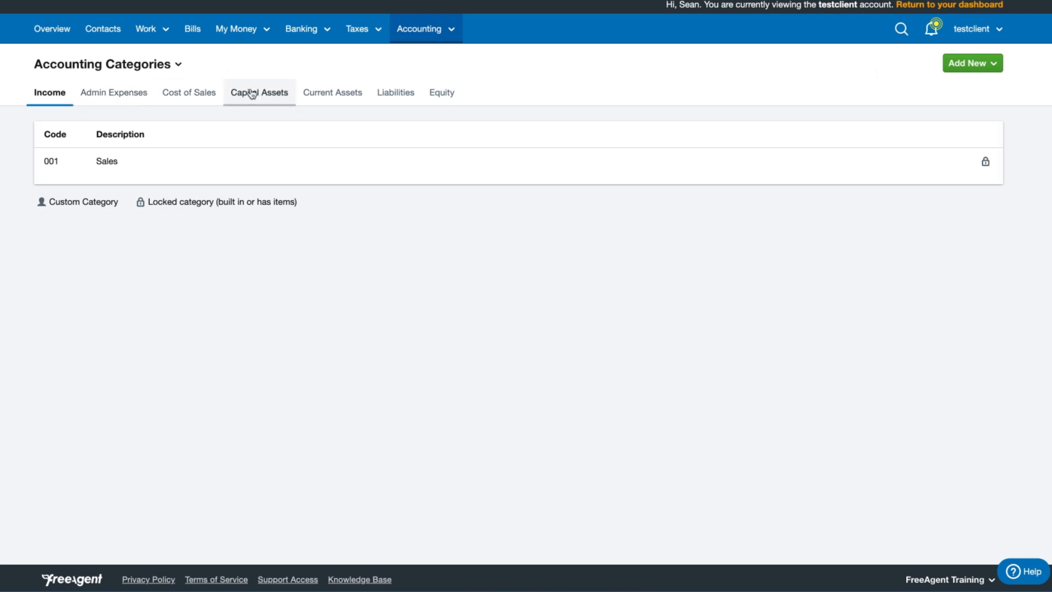
click(126, 94)
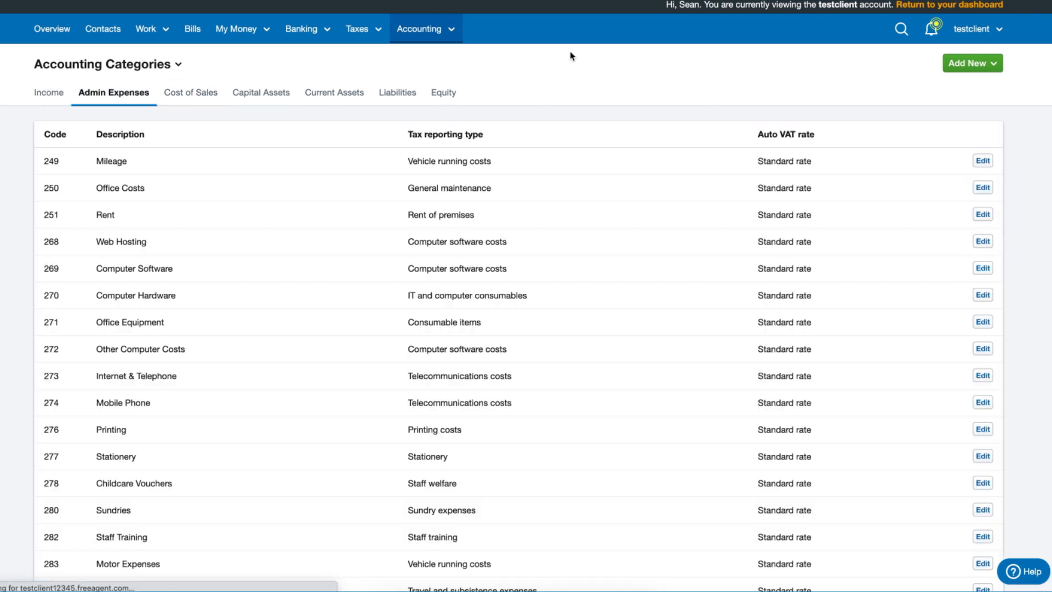
click(957, 65)
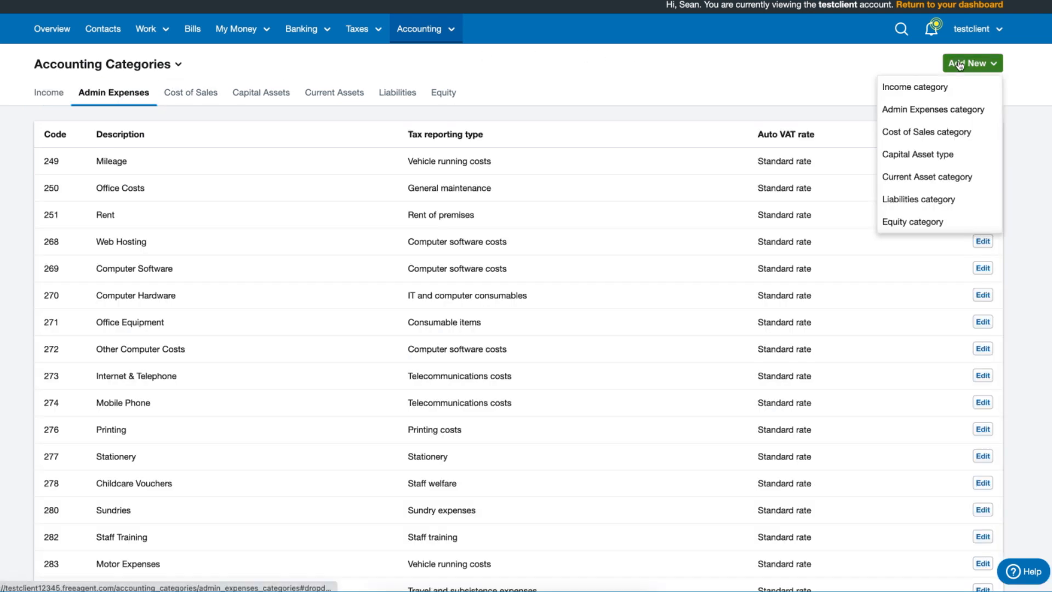
click(924, 110)
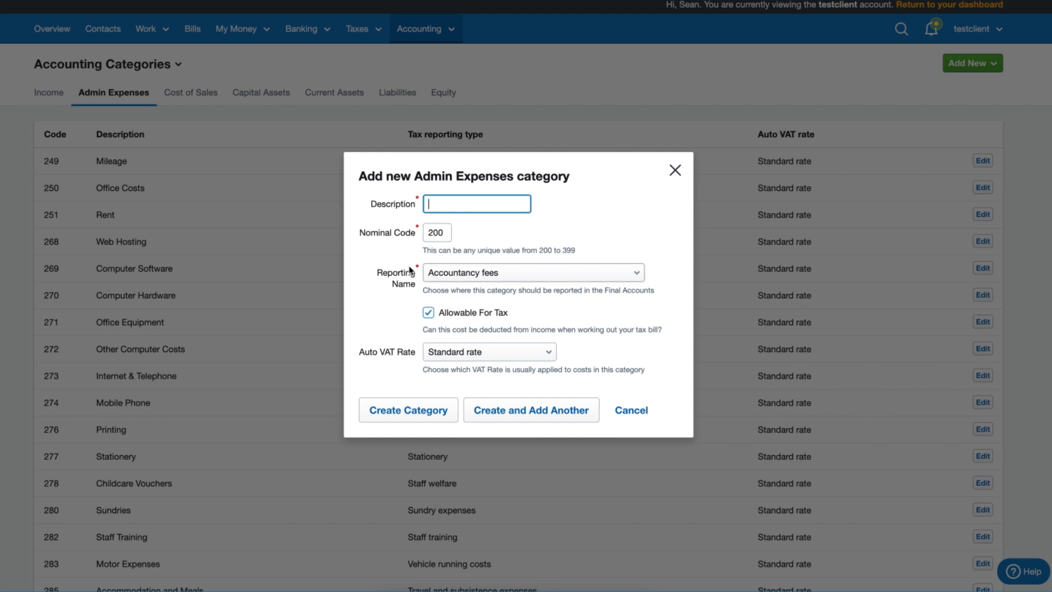
- Examine the new category's reporting name, Allowable For Tax and auto VAT rate options, and close the form without creating a category
click(441, 272)
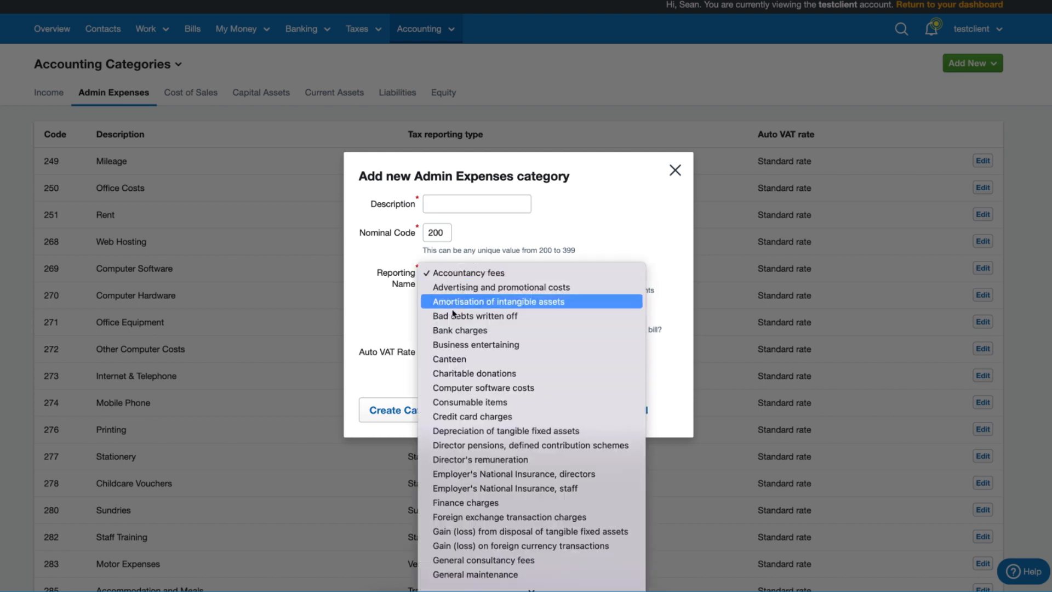
click(381, 320)
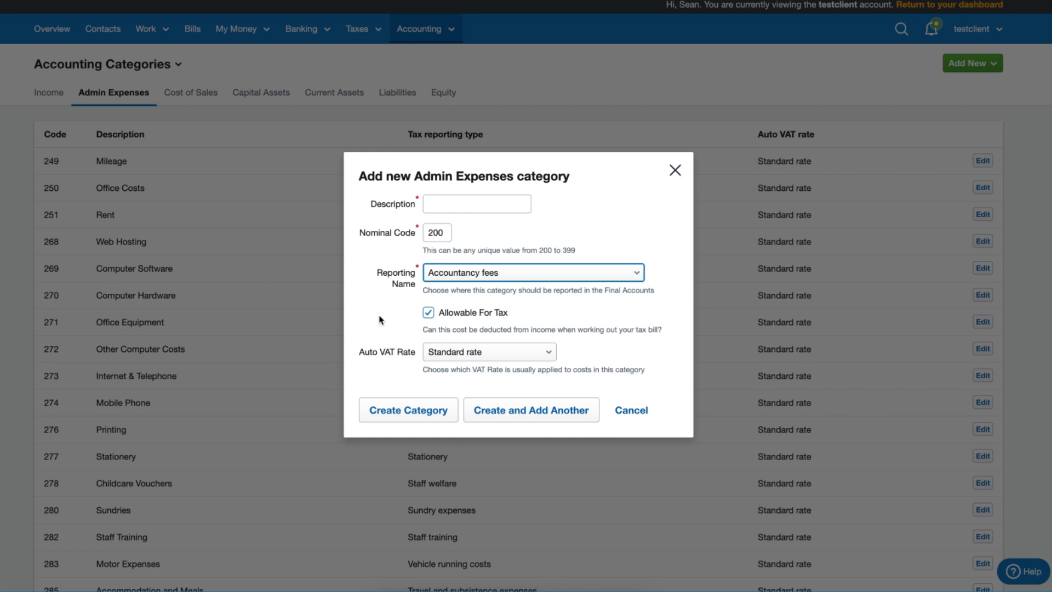
click(428, 314)
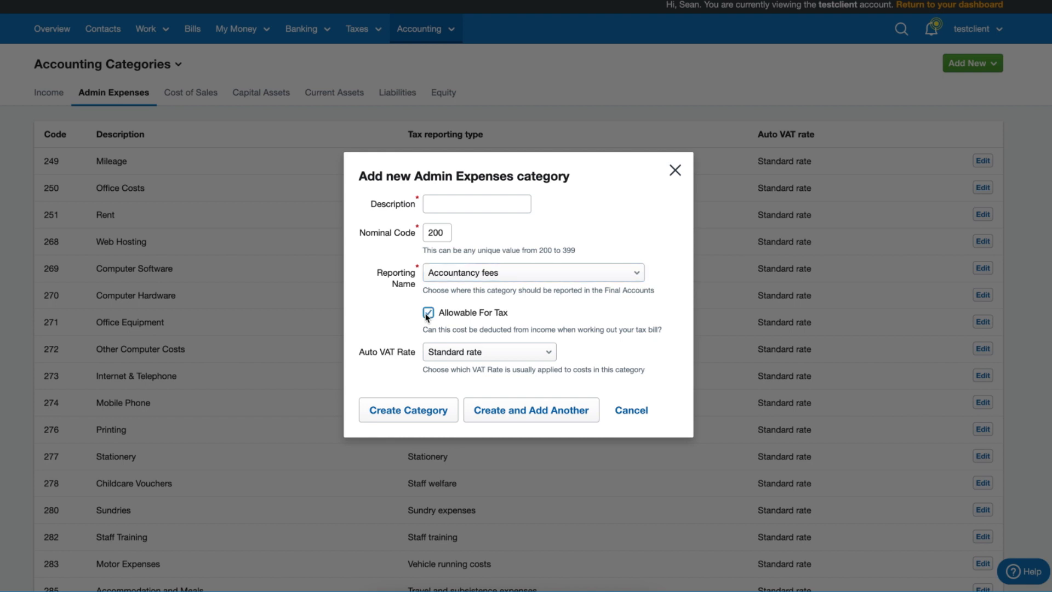
click(469, 354)
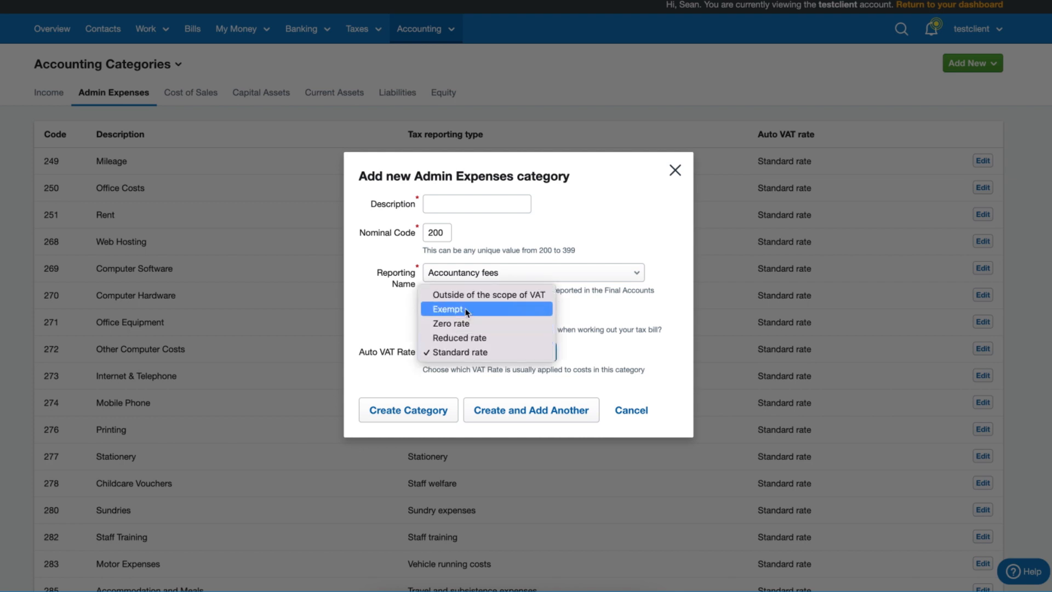
click(389, 334)
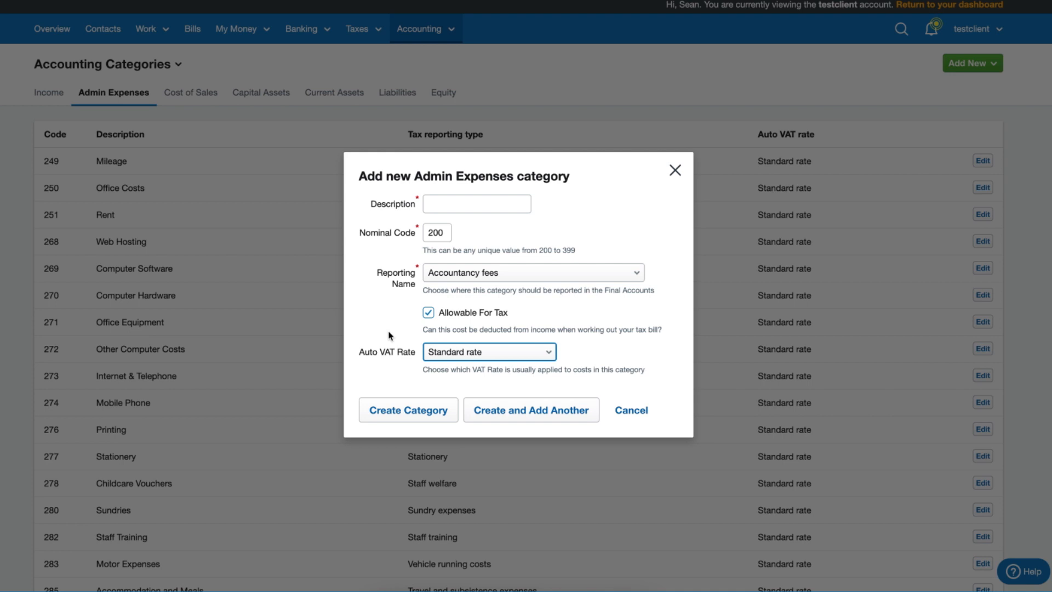
click(630, 413)
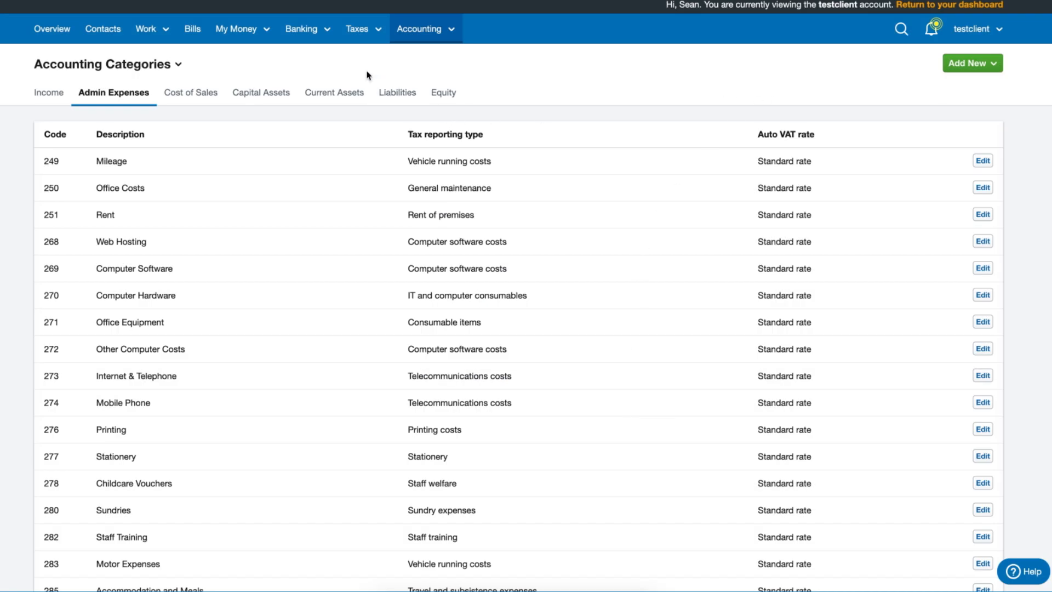
- Create a new bank account named "petty cash", keeping the default currency, status and opening balance
click(315, 34)
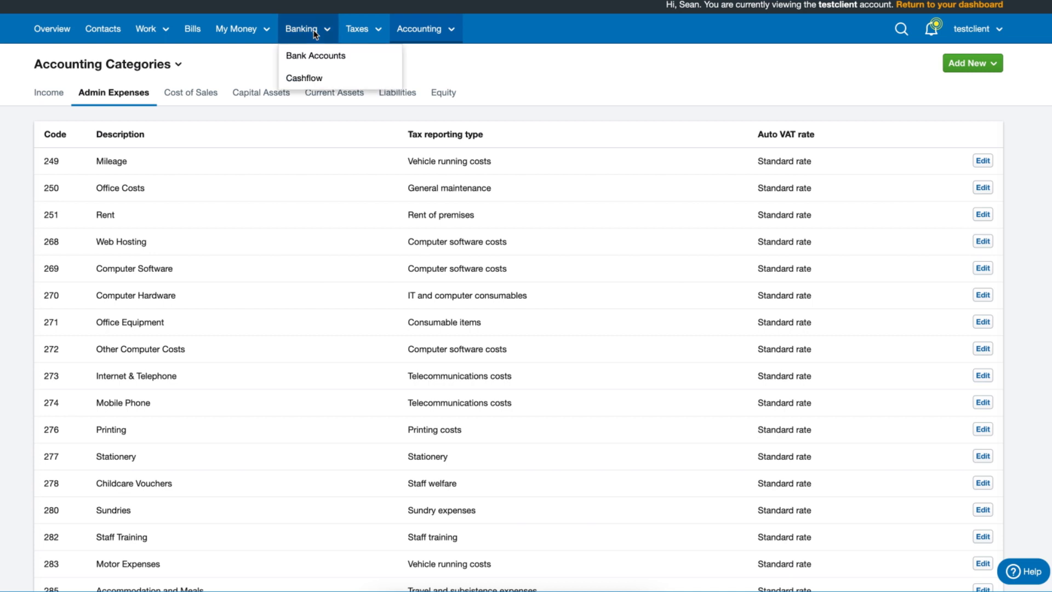
click(310, 59)
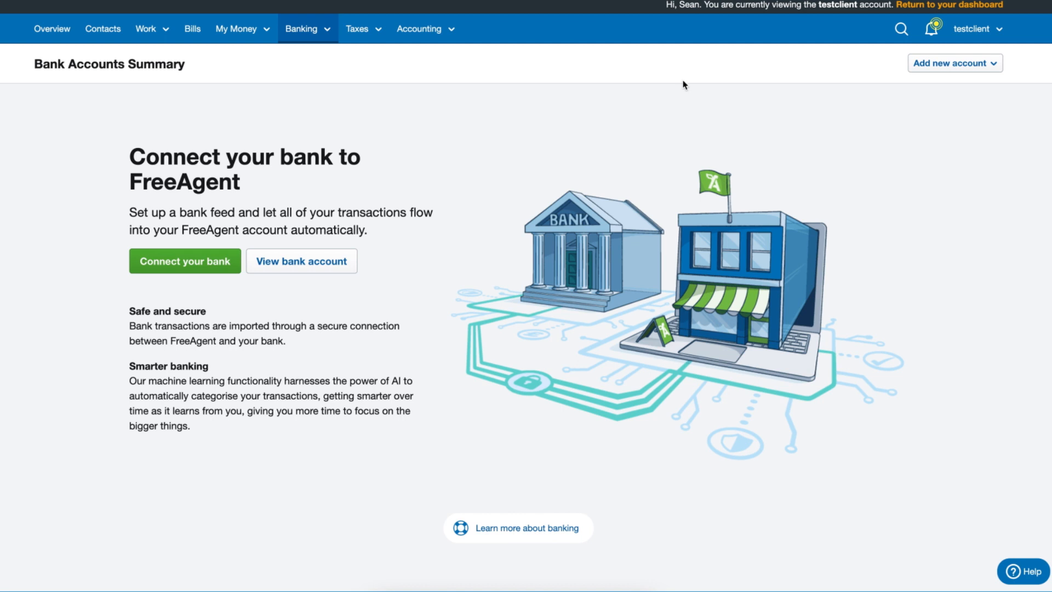
click(918, 65)
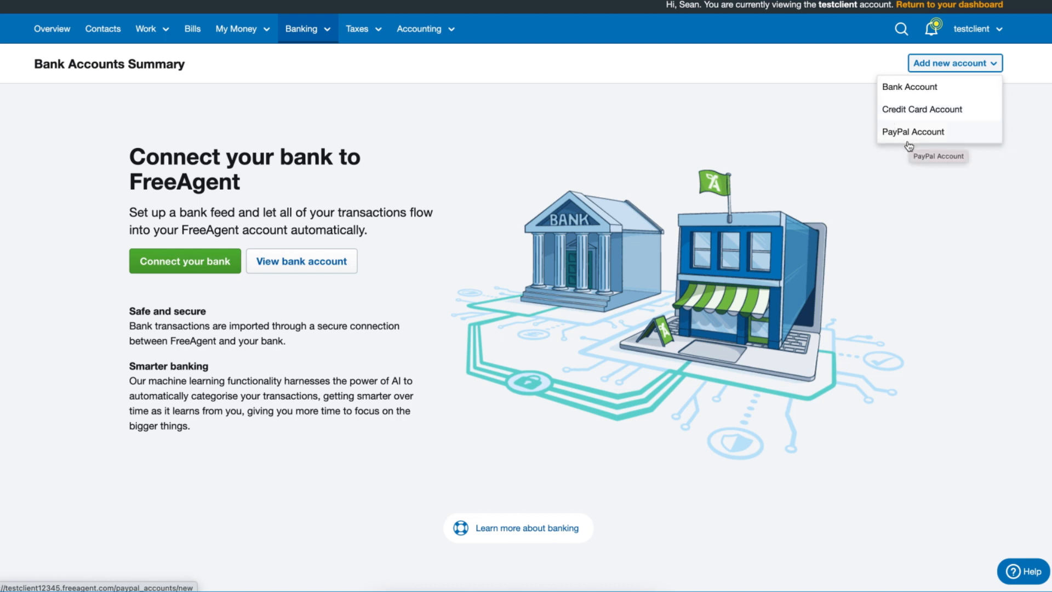
click(883, 86)
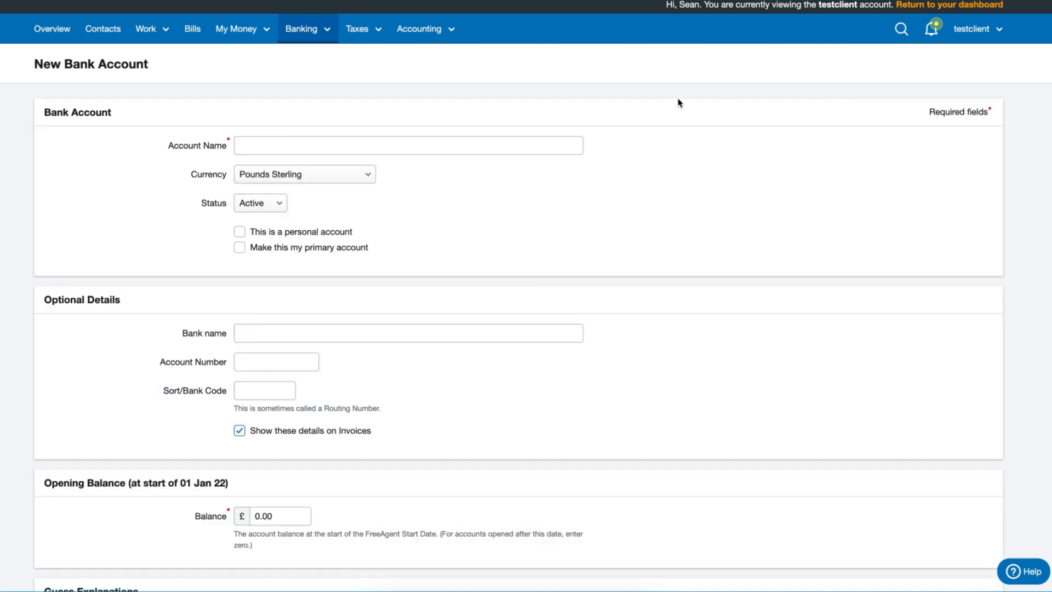
click(287, 141)
text(p)
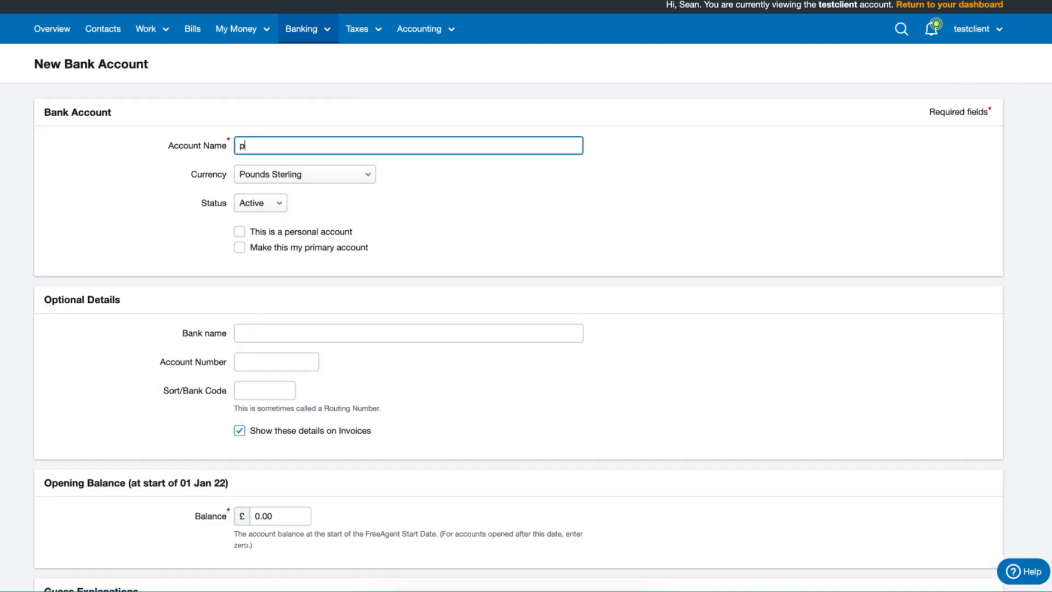
text(etty cash)
click(378, 222)
scroll(300, 376, up, 1)
scroll(299, 380, down, 1)
scroll(299, 378, down, 3)
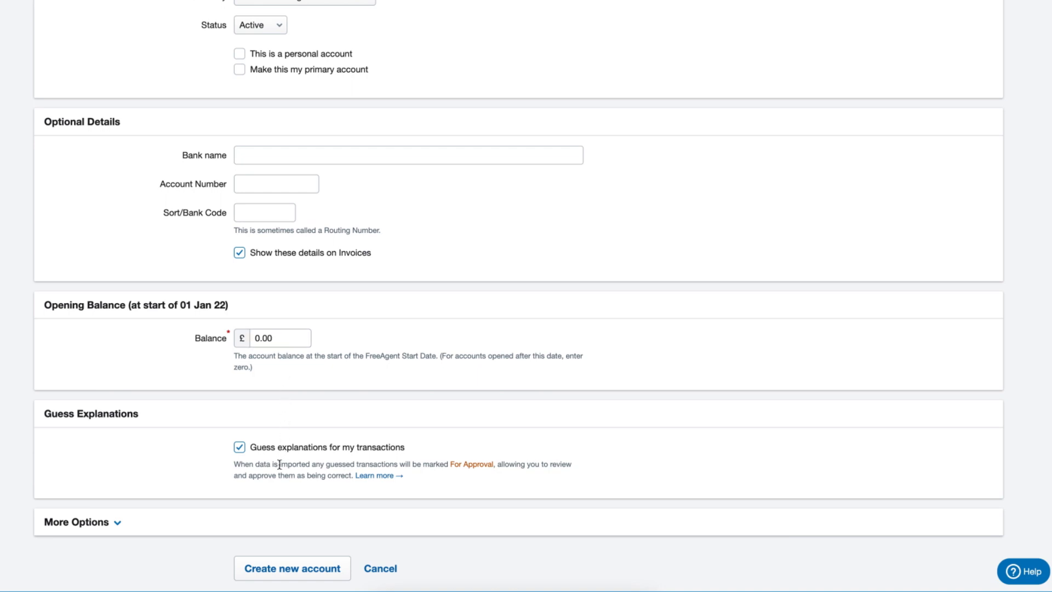
click(266, 570)
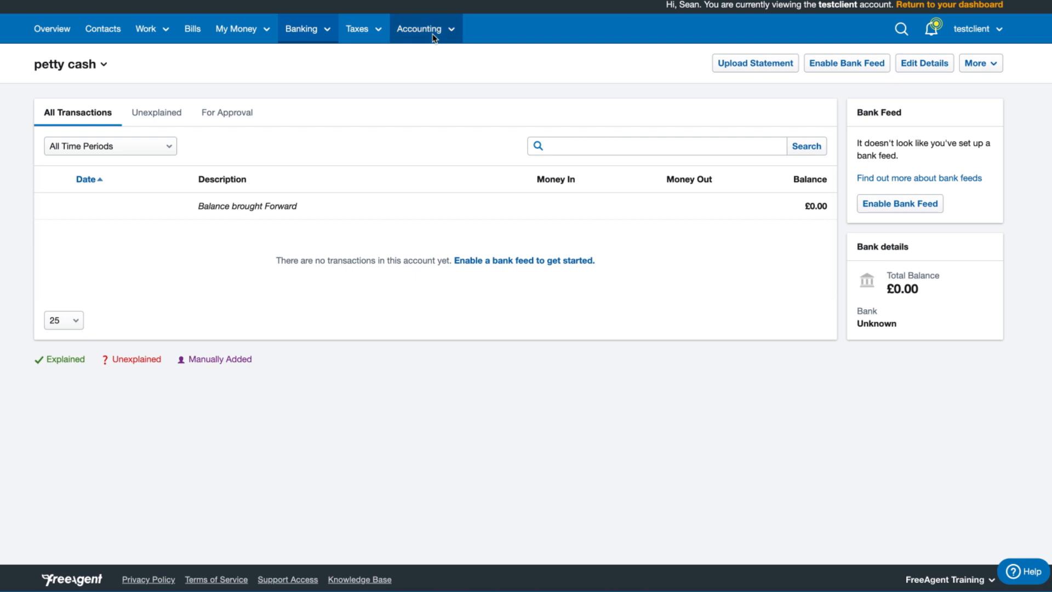
- Show the Opening Balances in the client's journal entries
click(434, 35)
click(428, 81)
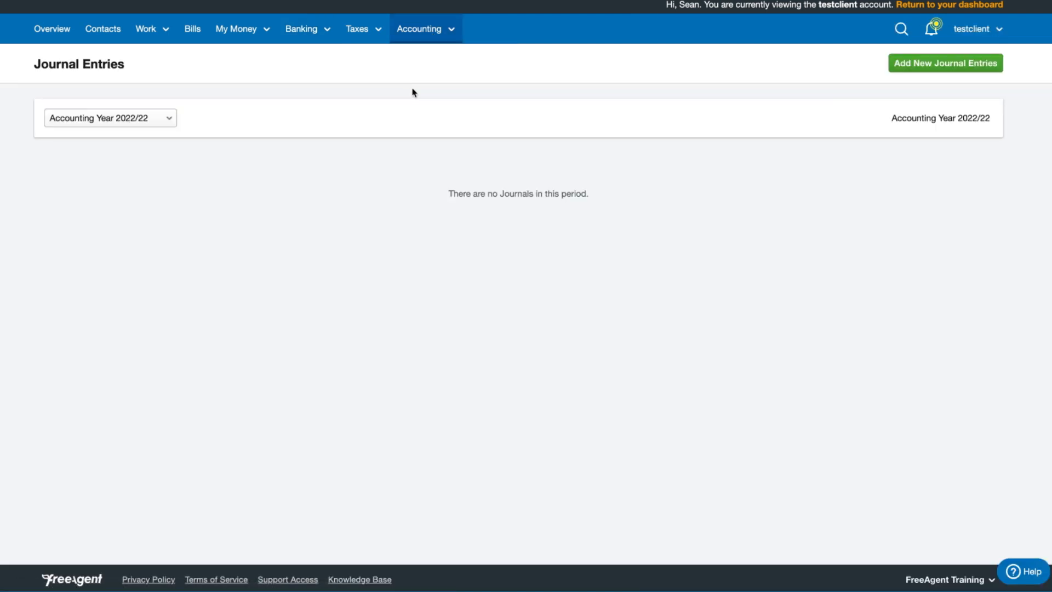
click(159, 125)
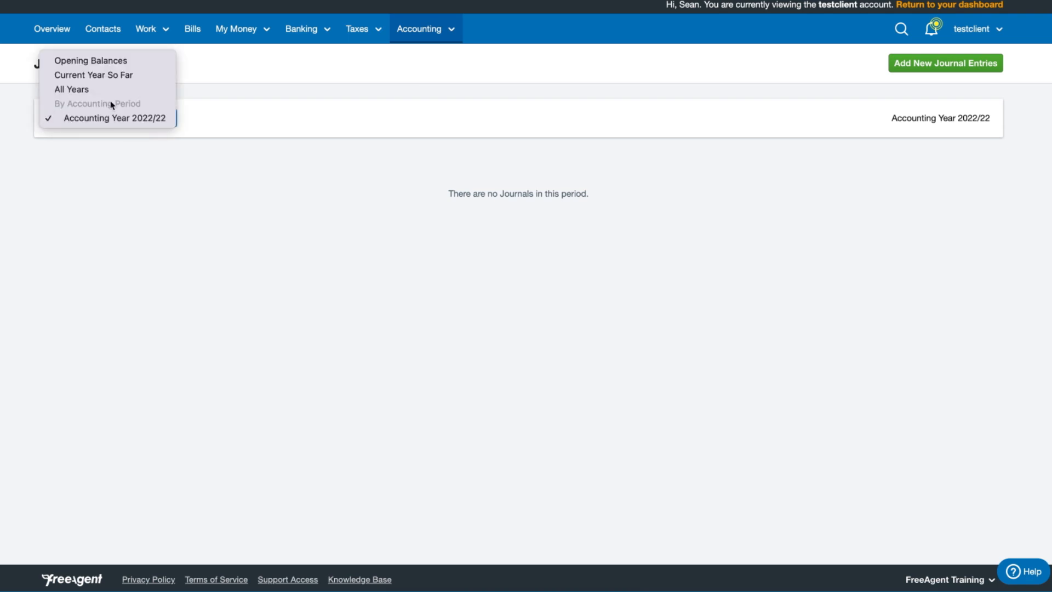
click(113, 64)
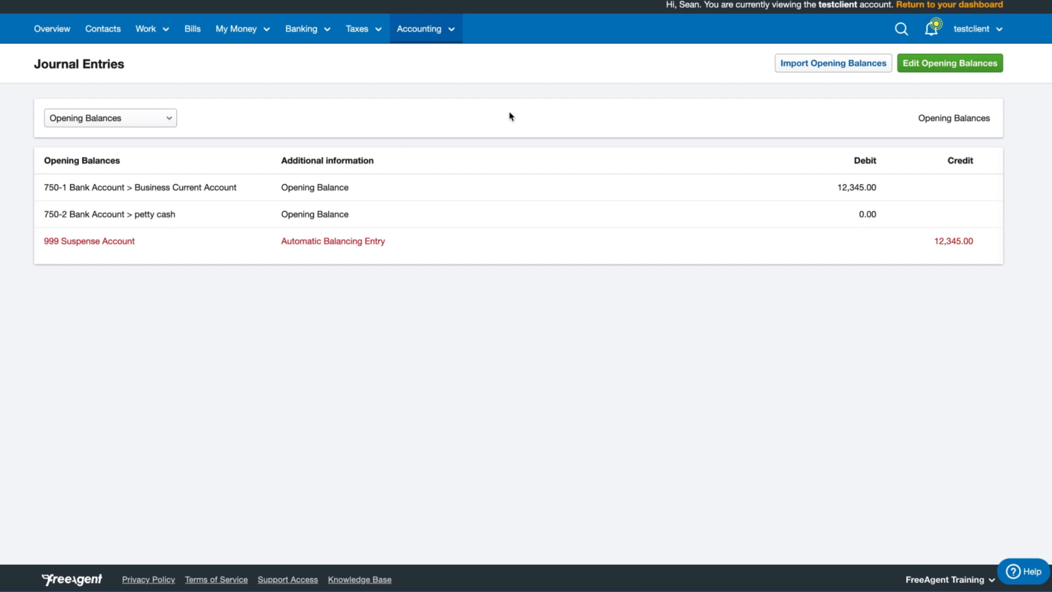
- Edit the opening balances and add a line with the code 998 - Contra Account
click(913, 68)
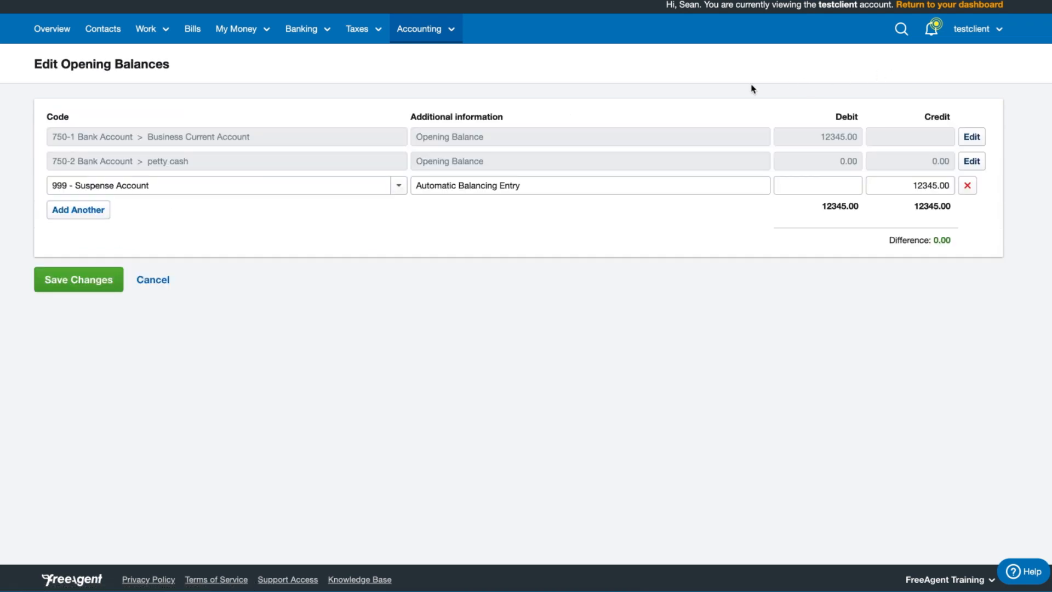
click(104, 211)
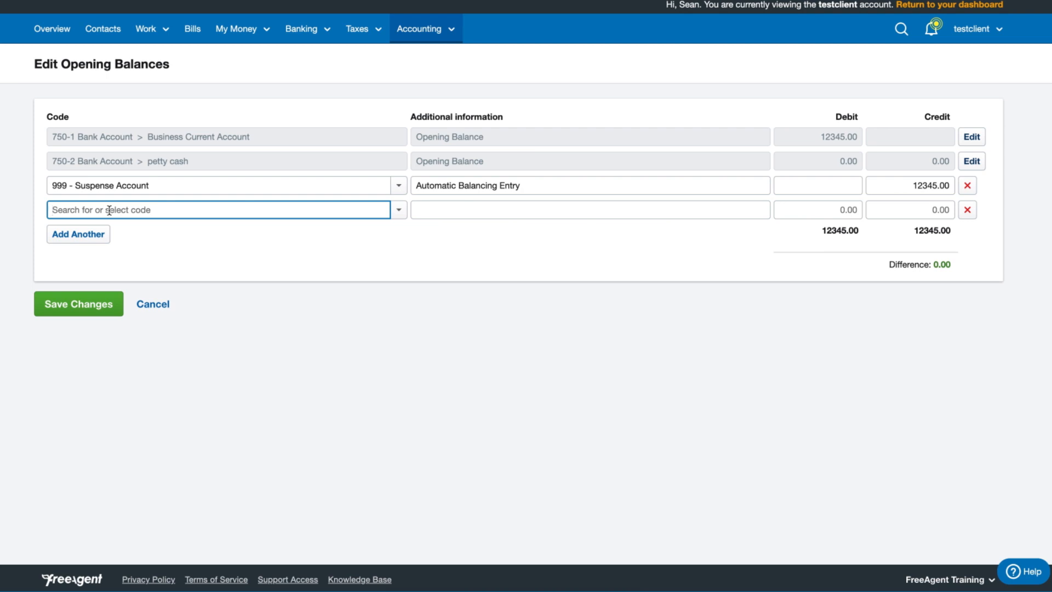
text(9)
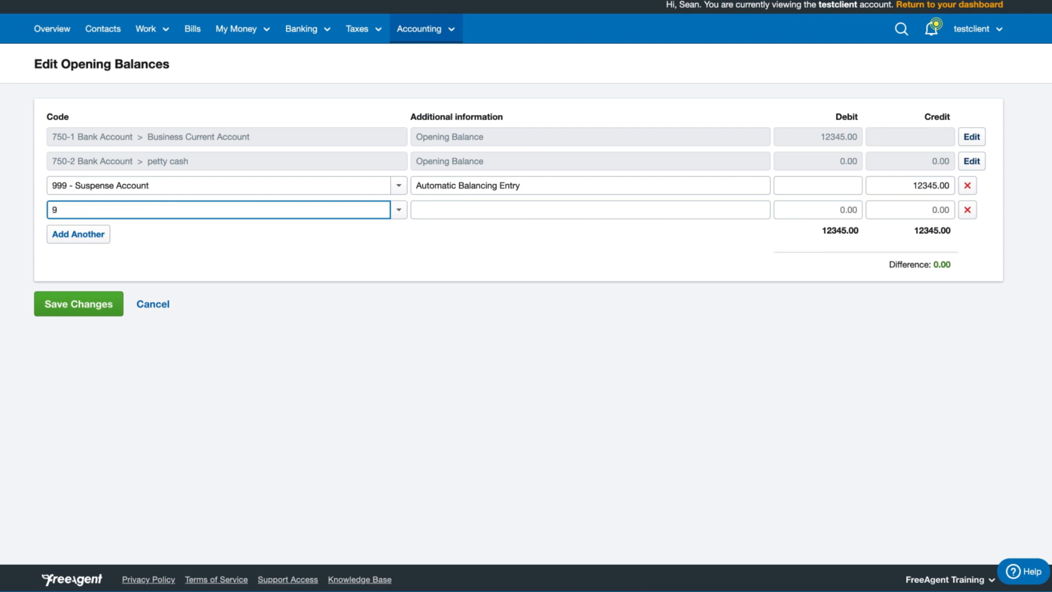
text(98)
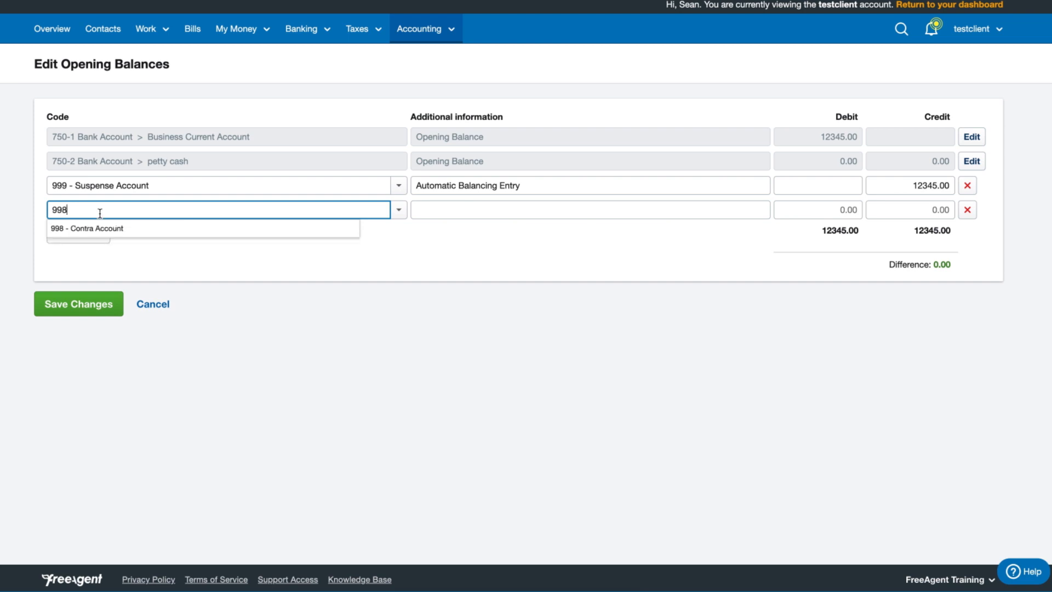
click(134, 232)
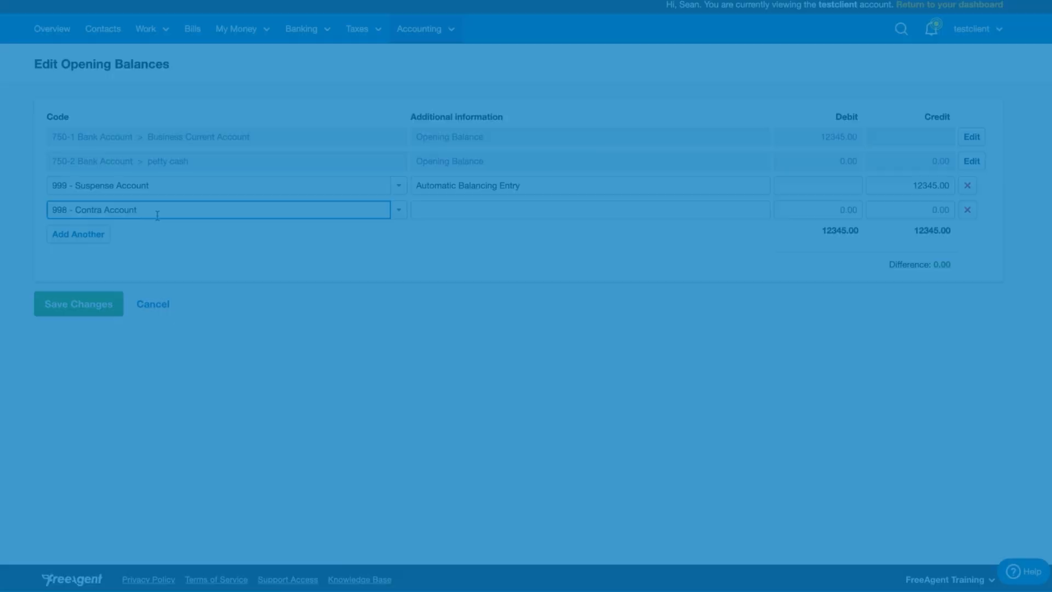